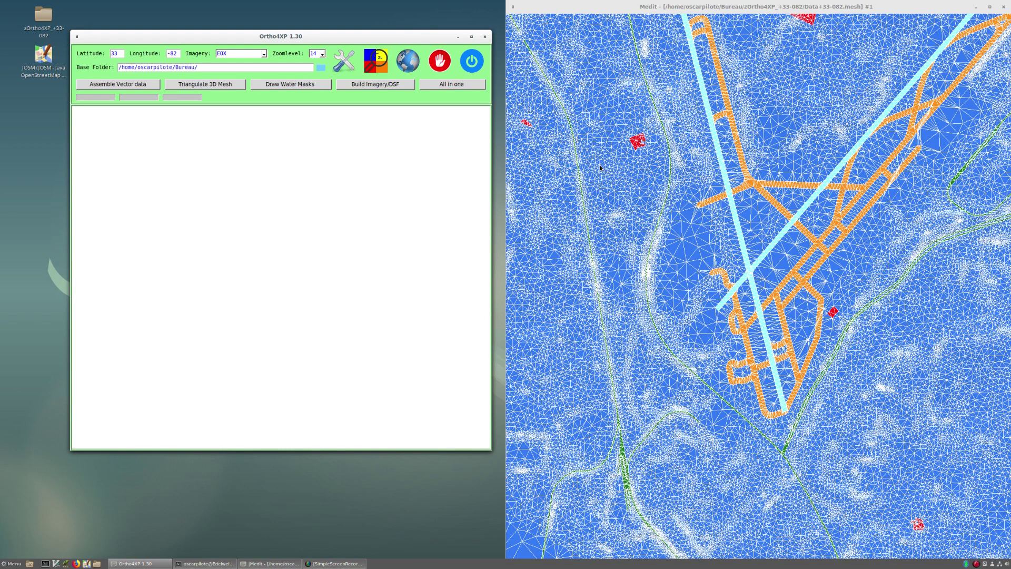
Check the Ortho4XP configuration, then zoom the Medit mesh in on the airport runways and taxiways
left_click(344, 60)
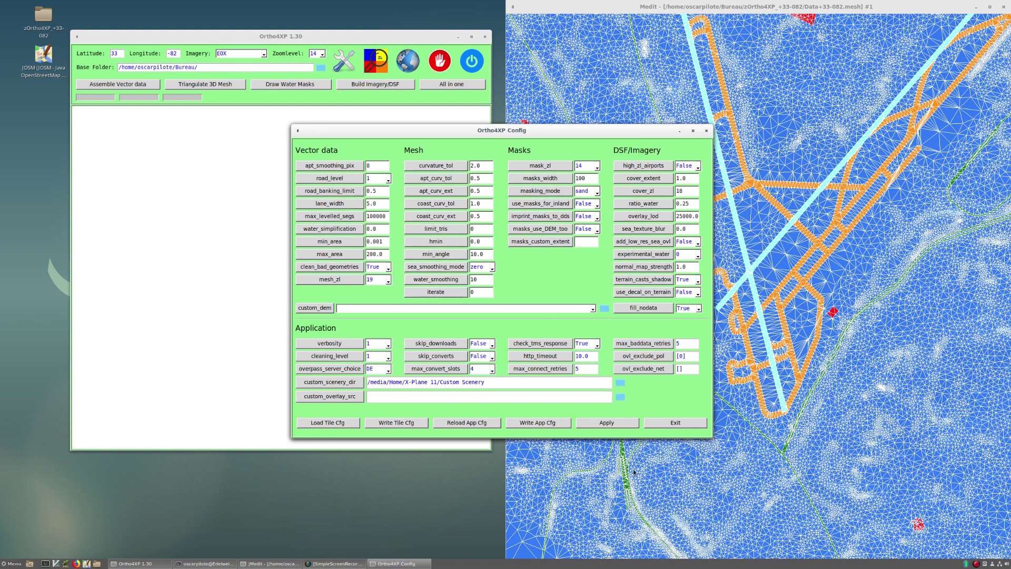
left_click(691, 424)
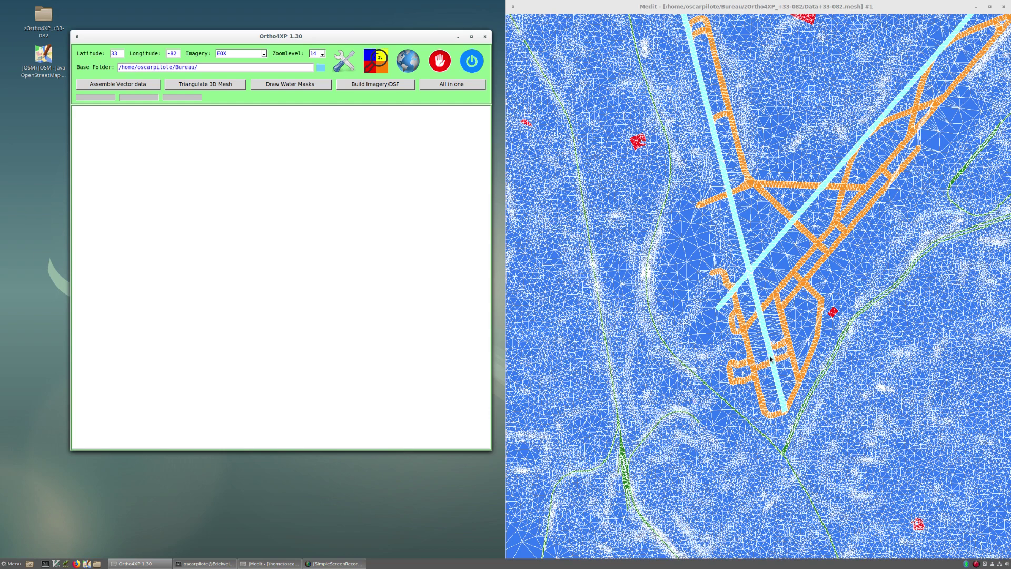
scroll(795, 294, "up", 6)
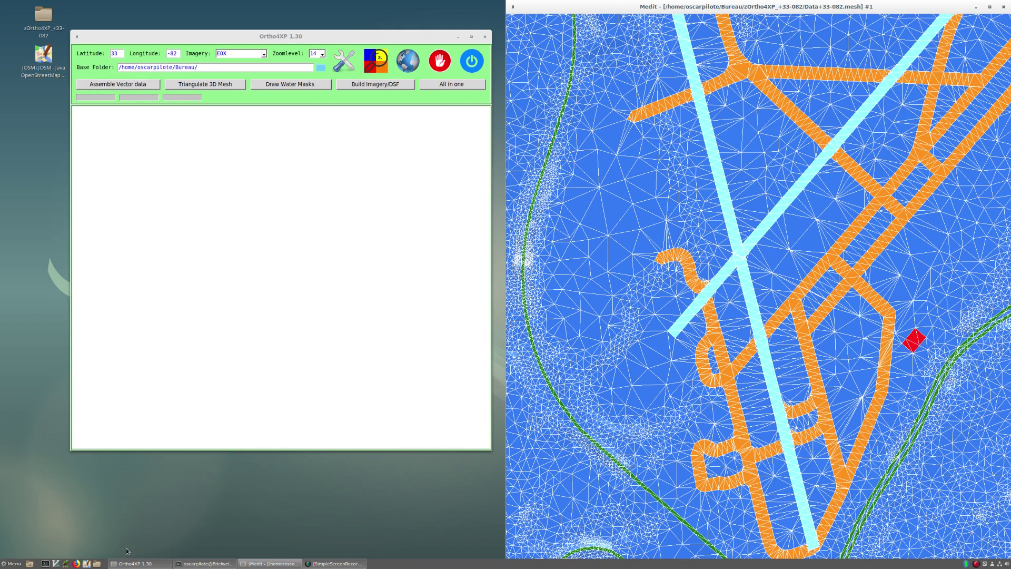
left_click(98, 563)
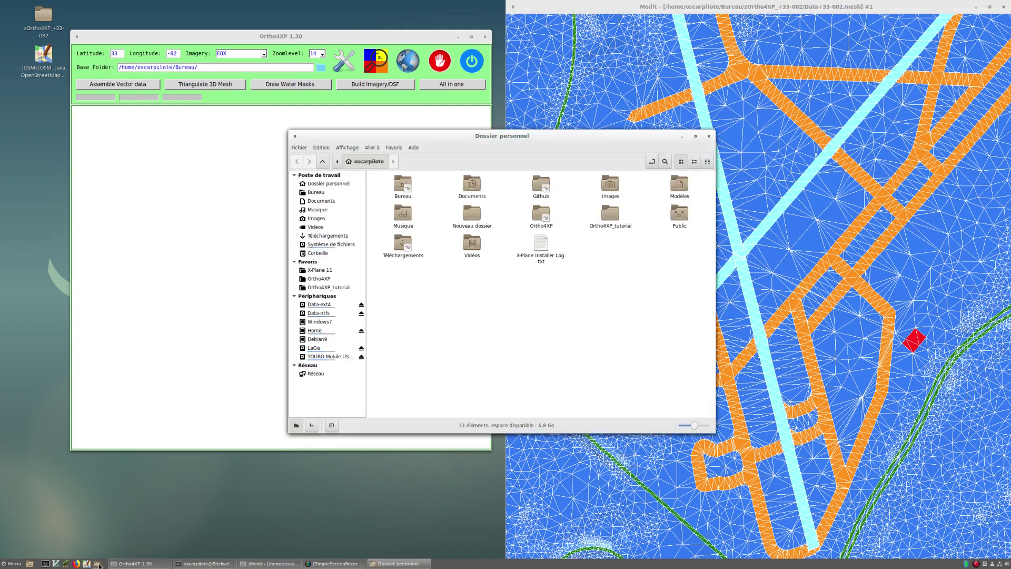
double_click(611, 216)
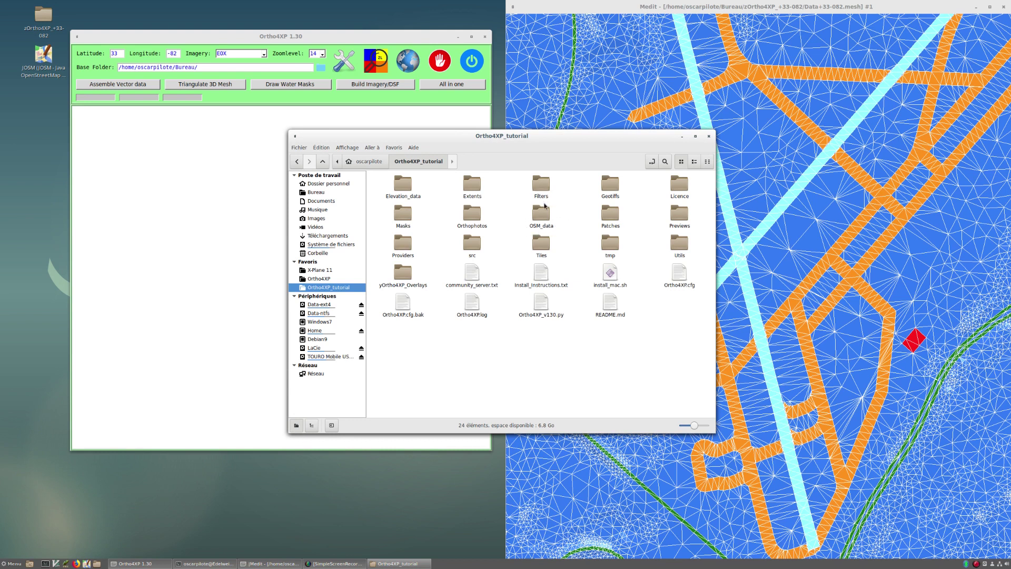
double_click(545, 216)
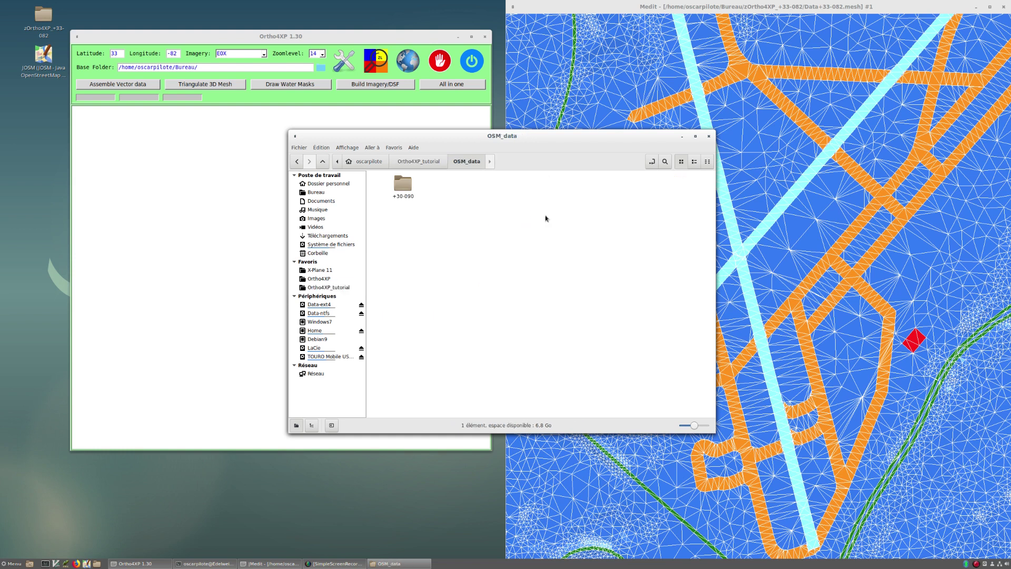
double_click(405, 185)
double_click(406, 186)
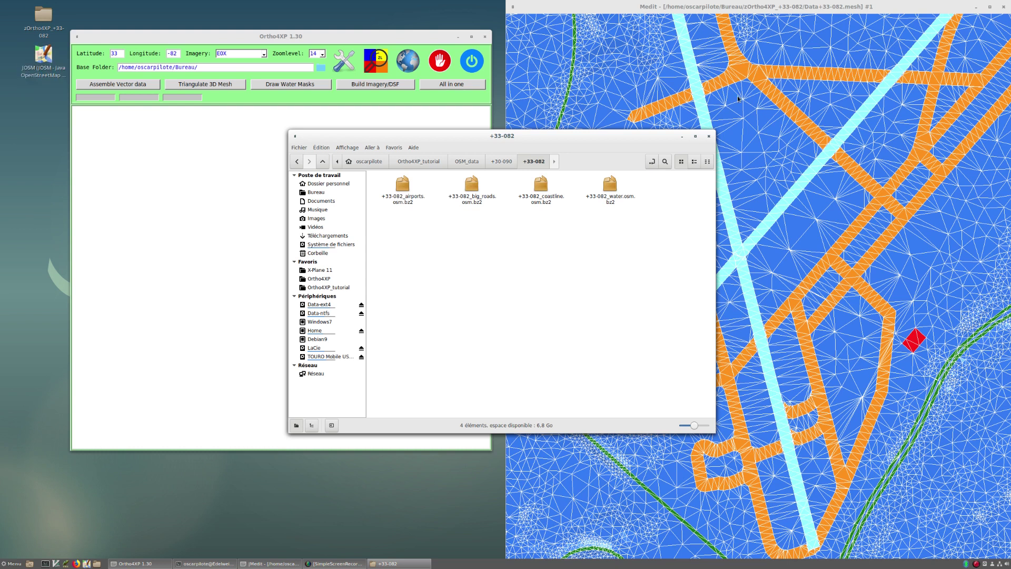
left_click(709, 136)
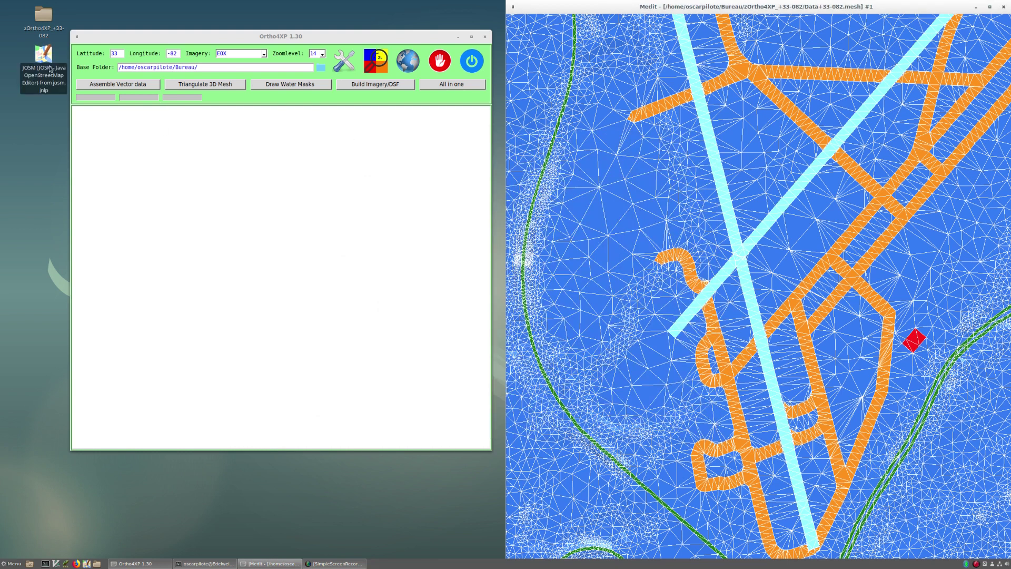
Launch JOSM and open +33-082_airports.osm.bz2 from OSM_data/+30-090/+33-082
left_click(44, 62)
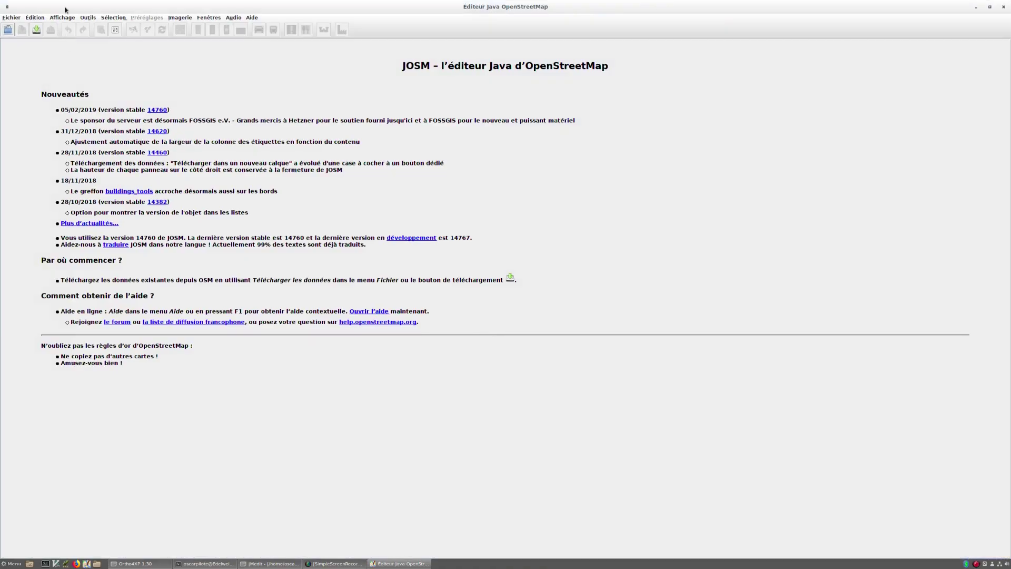
left_click(15, 19)
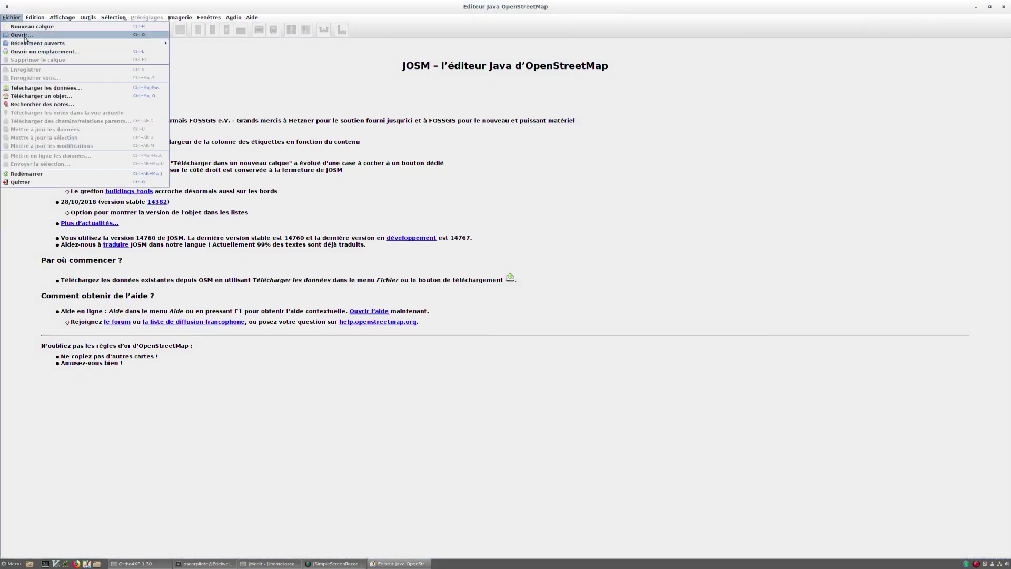
left_click(25, 39)
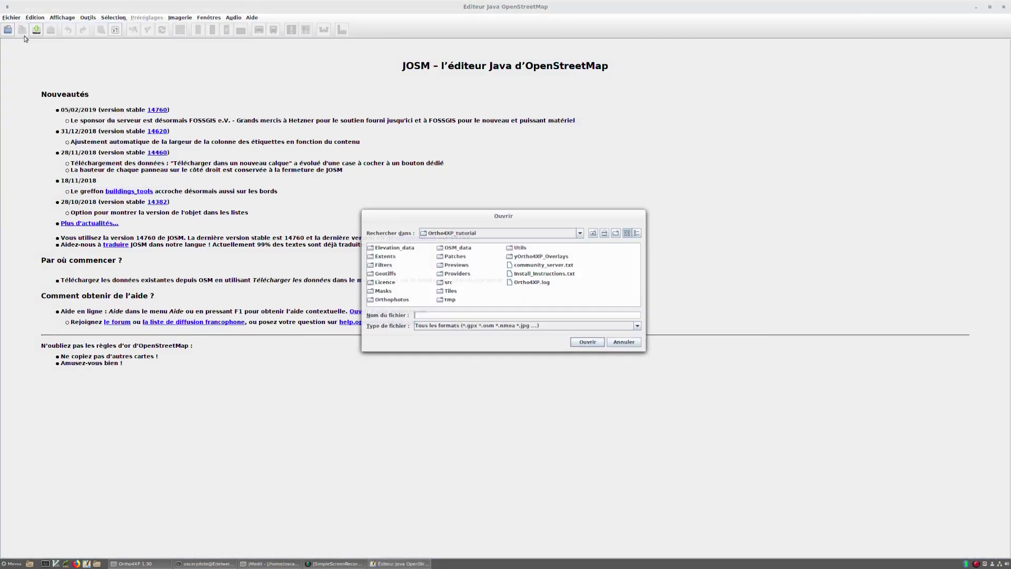
double_click(466, 248)
double_click(383, 248)
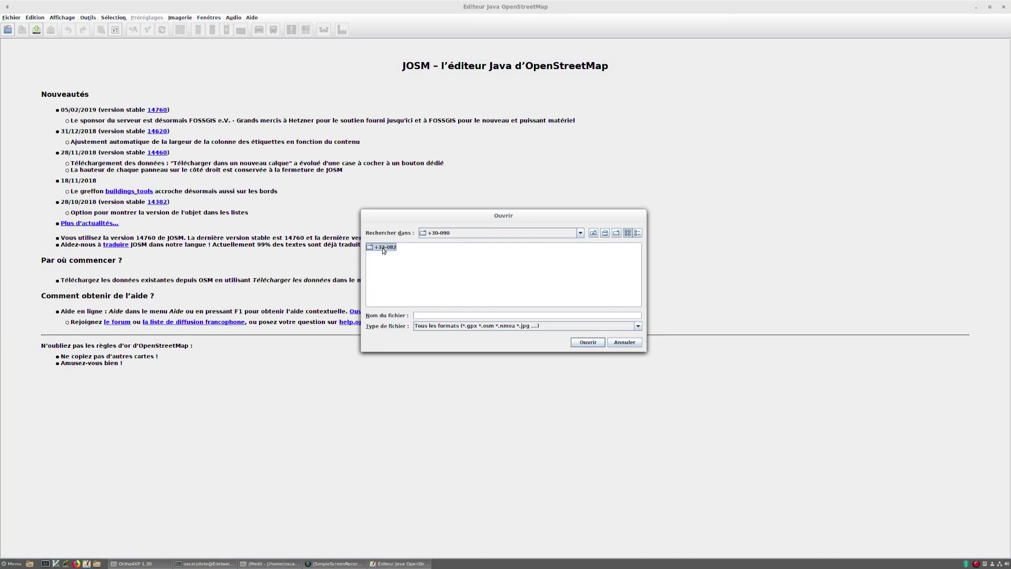
double_click(422, 248)
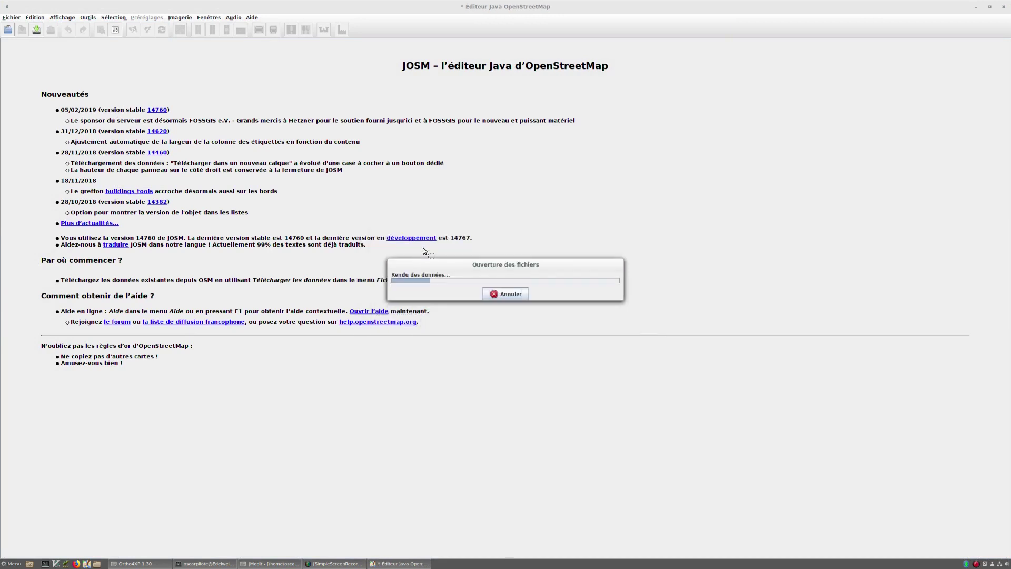
Add OpenStreetMap Carto (Standard) as the background map under the airport data
scroll(445, 264, "down", 2)
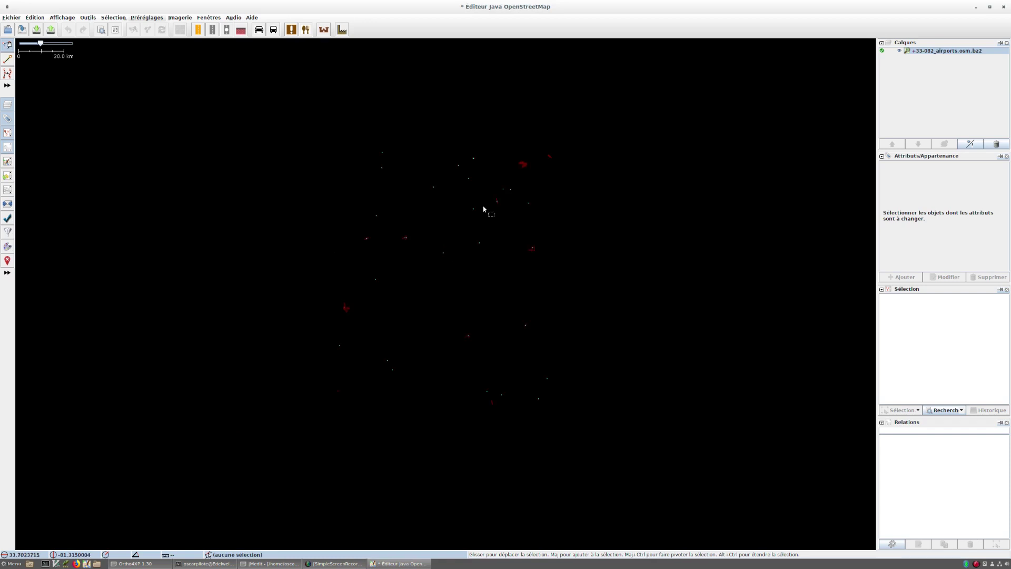
scroll(463, 351, "up", 1)
scroll(463, 352, "down", 1)
left_click(180, 21)
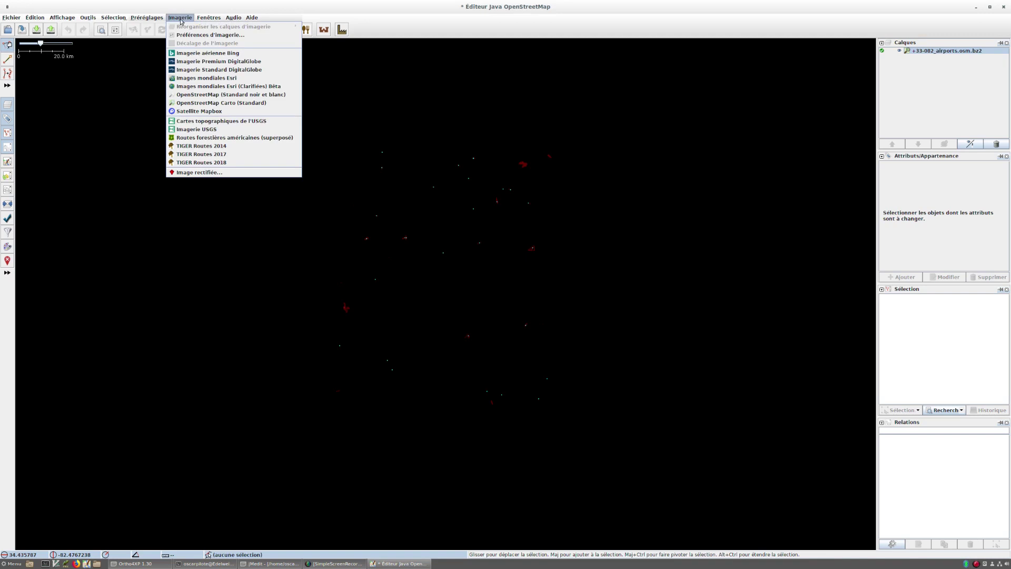
left_click(218, 103)
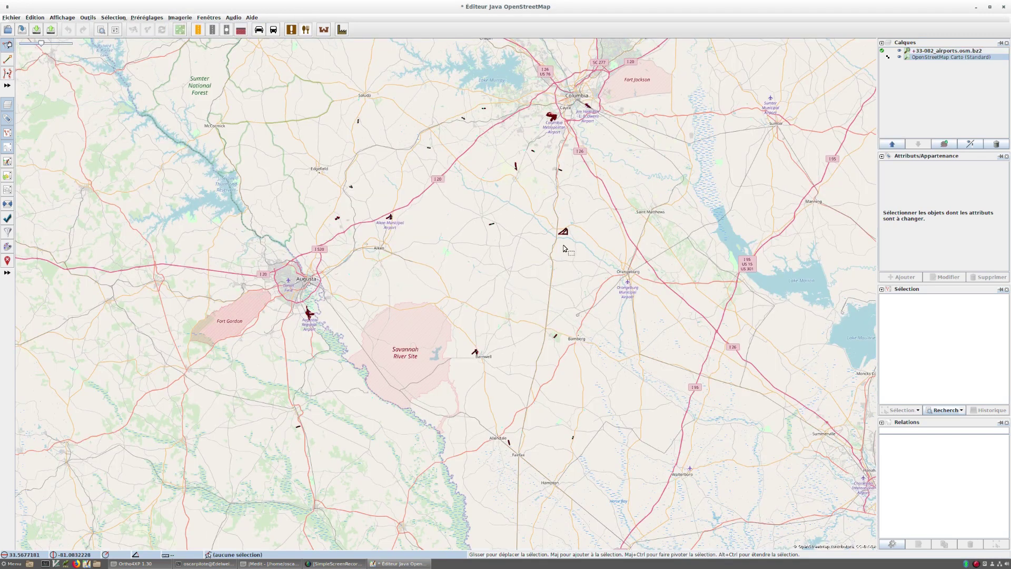
Zoom into Columbia Metropolitan Airport and inspect the tags of its taxiways
scroll(466, 236, "up", 4)
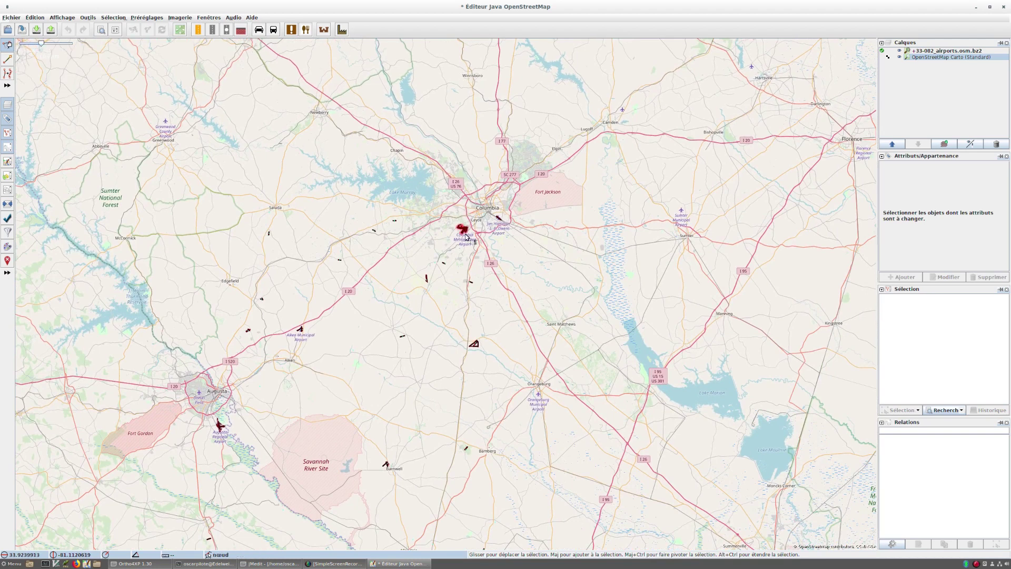
scroll(466, 235, "up", 10)
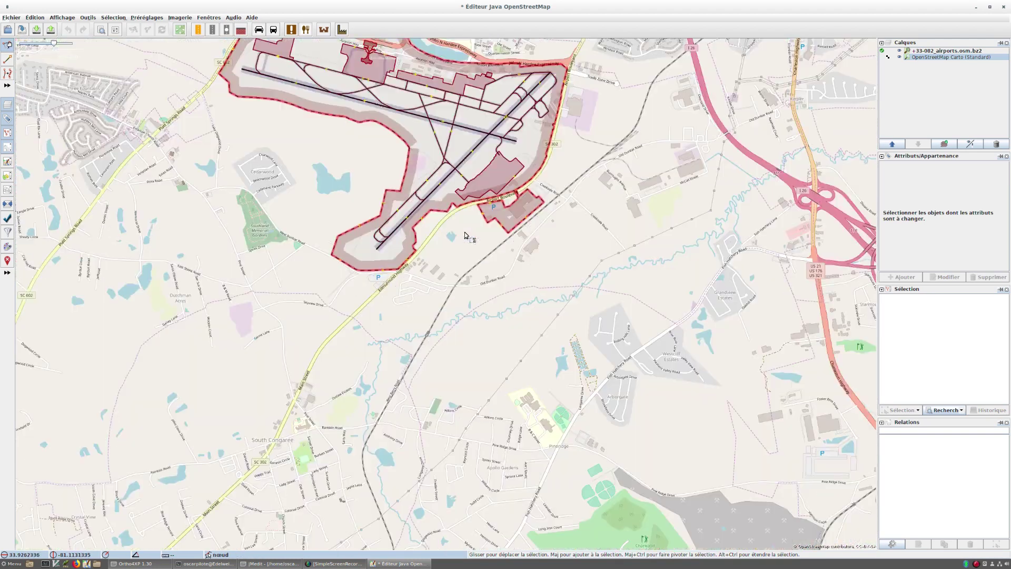
left_click_drag(465, 232, 440, 364)
scroll(424, 225, "up", 3)
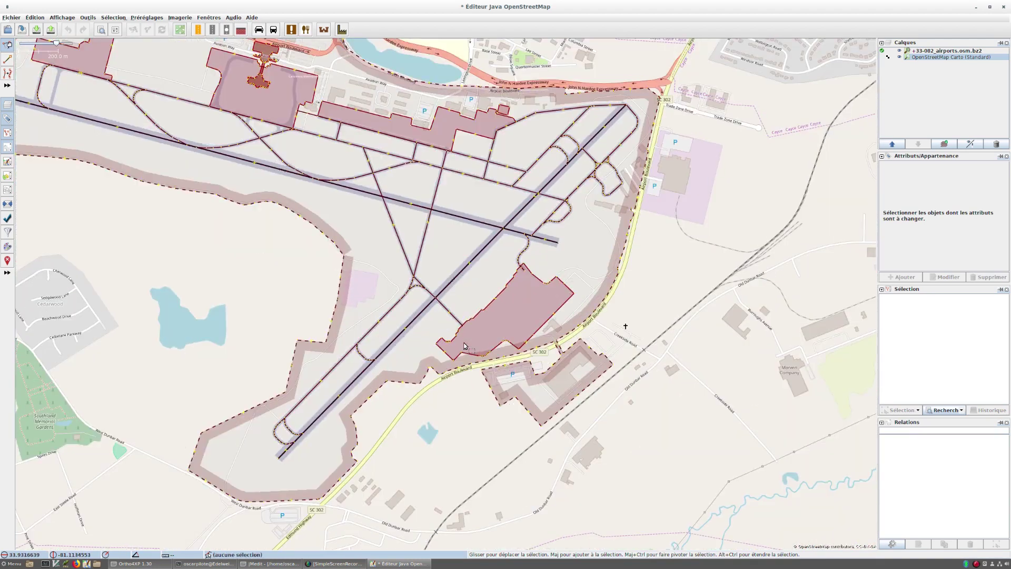
left_click(424, 224)
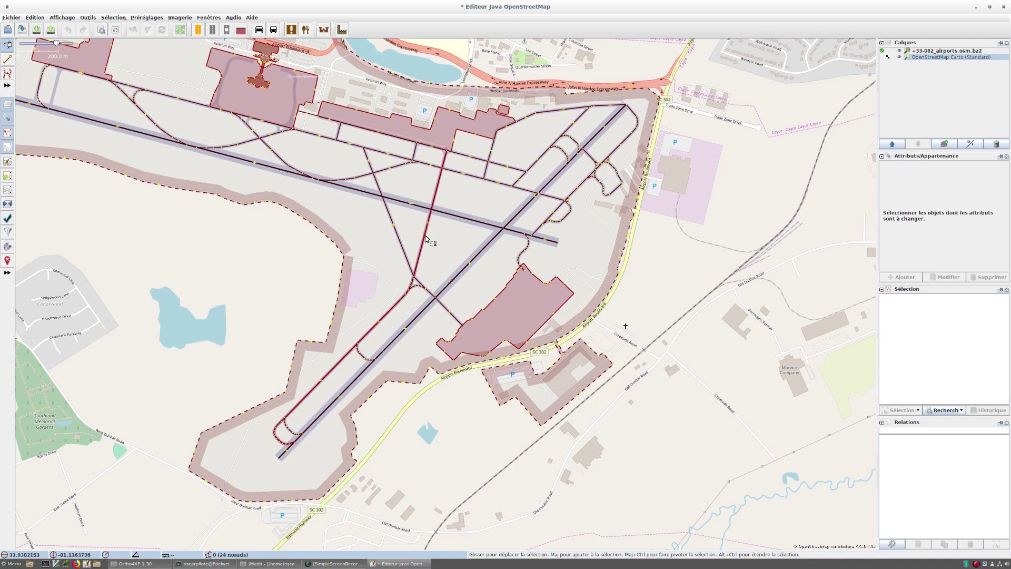
left_click(449, 158)
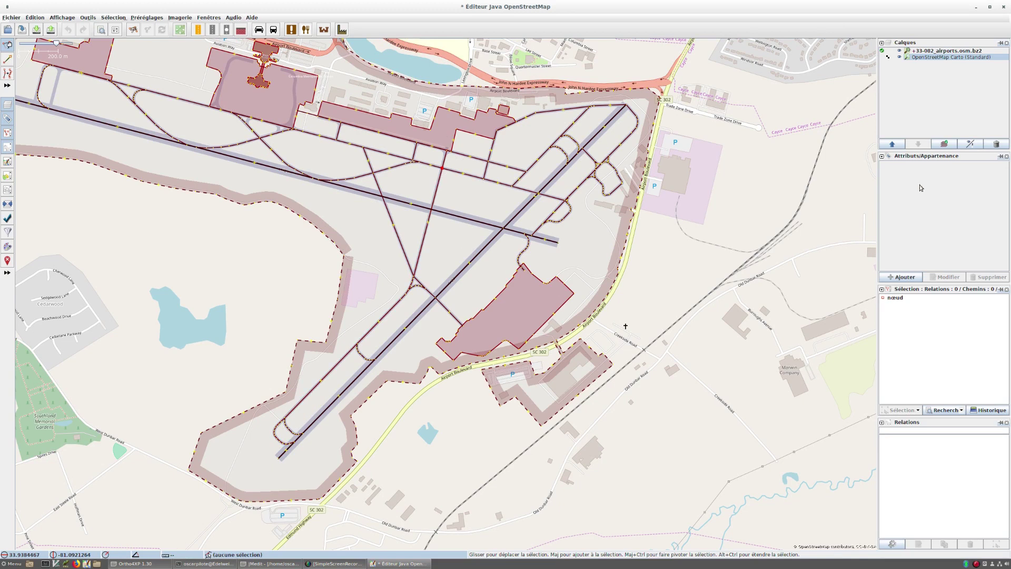
left_click(437, 187)
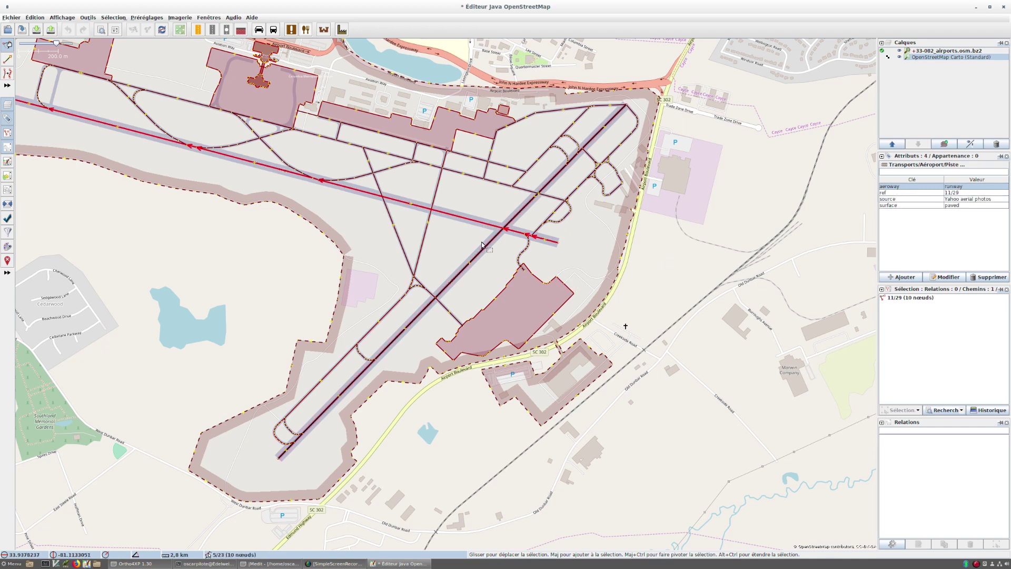
Recentre on the airport and extend the runway's east end slightly
scroll(482, 245, "down", 2)
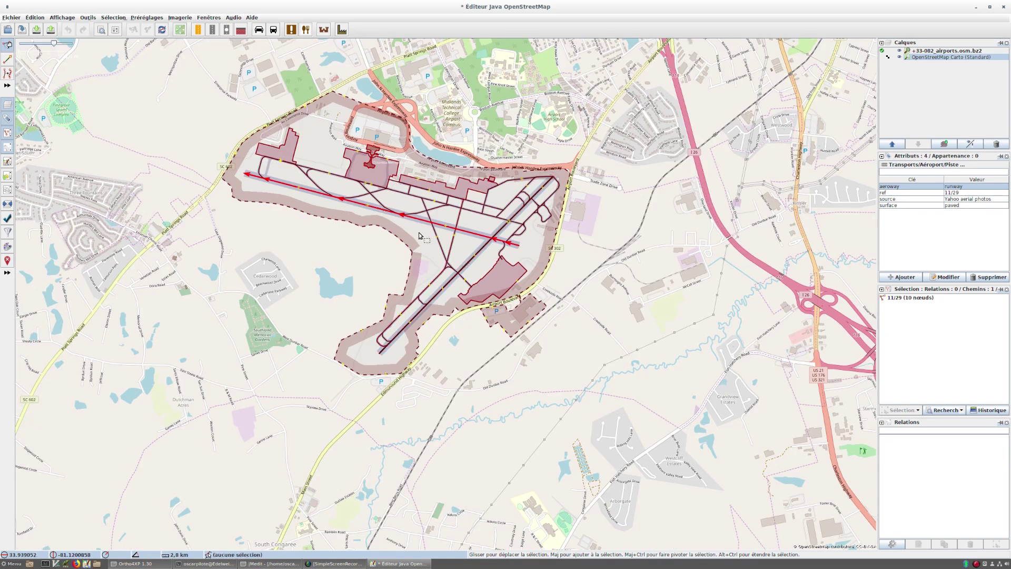
left_click_drag(419, 236, 443, 264)
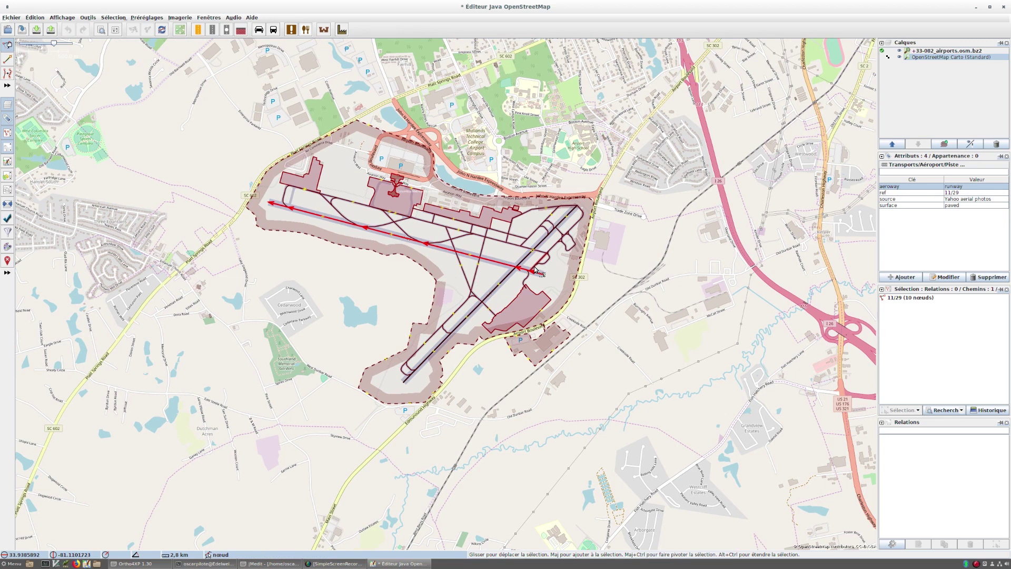
left_click_drag(534, 269, 542, 274)
scroll(369, 287, "down", 2)
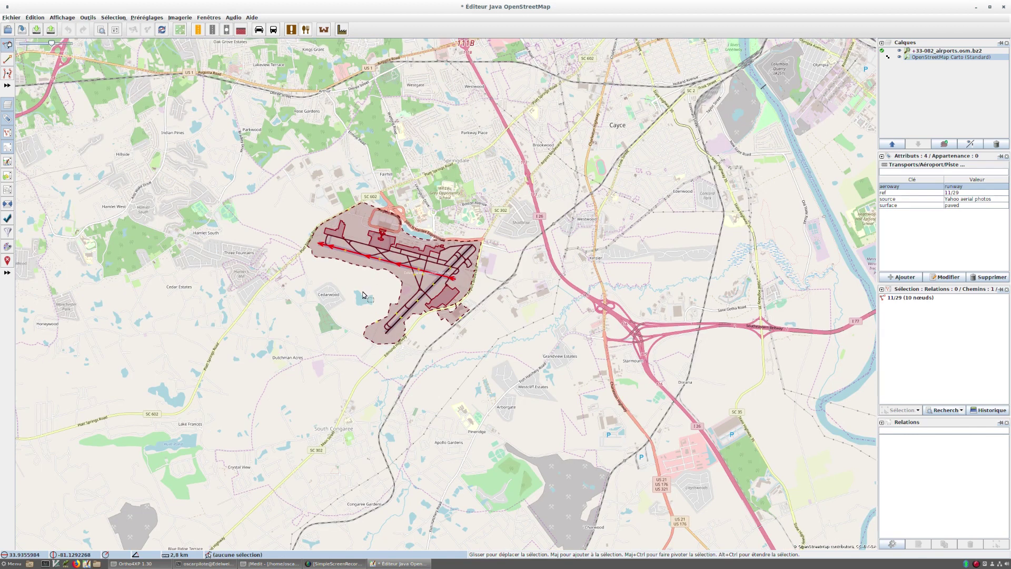
left_click_drag(362, 290, 430, 313)
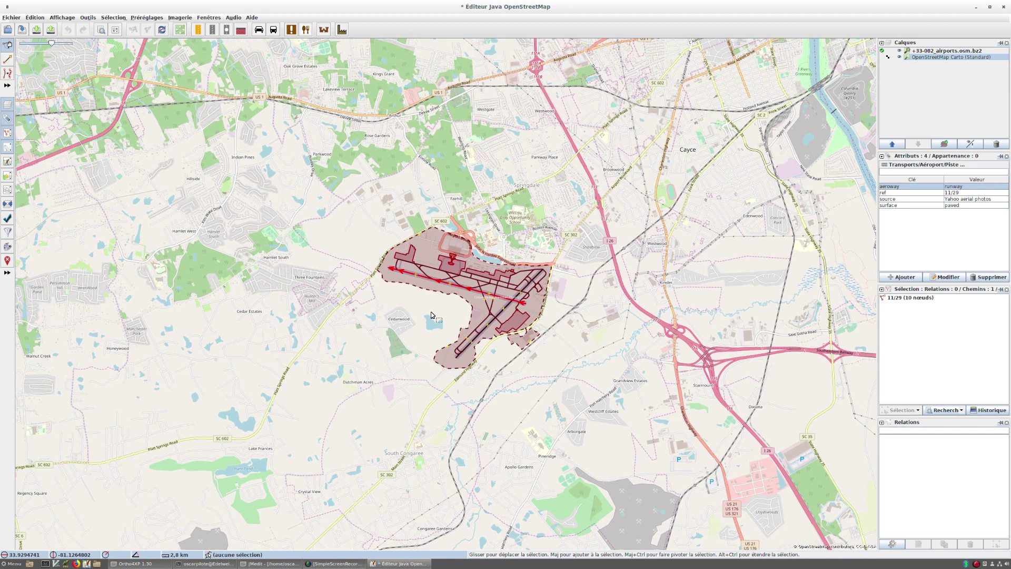
left_click(329, 318)
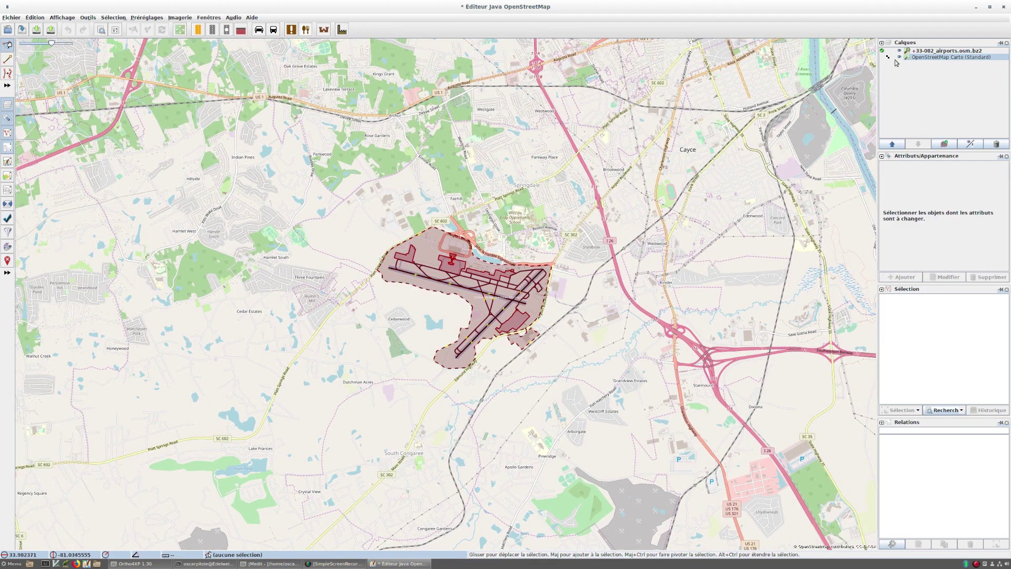
Pan west to Gilbert Airport near I-20, select its aerodrome node and zoom in close
scroll(496, 353, "down", 2)
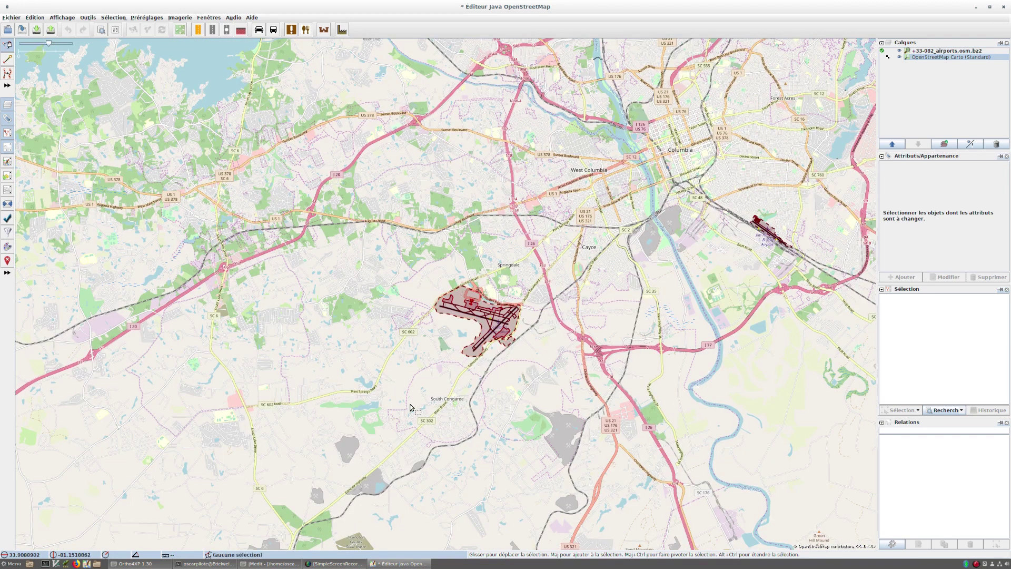
left_click_drag(428, 399, 587, 286)
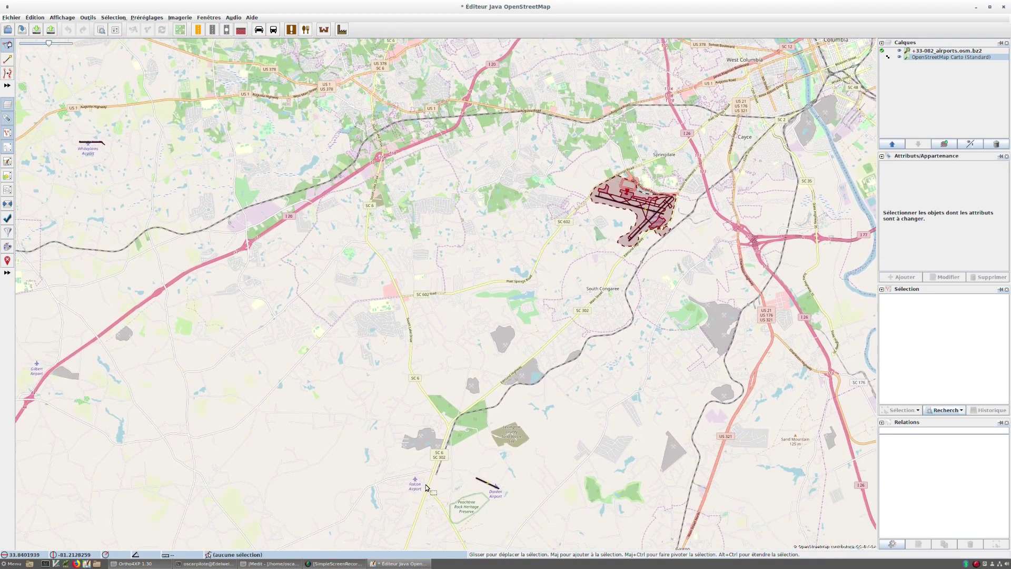
left_click_drag(426, 477, 441, 426)
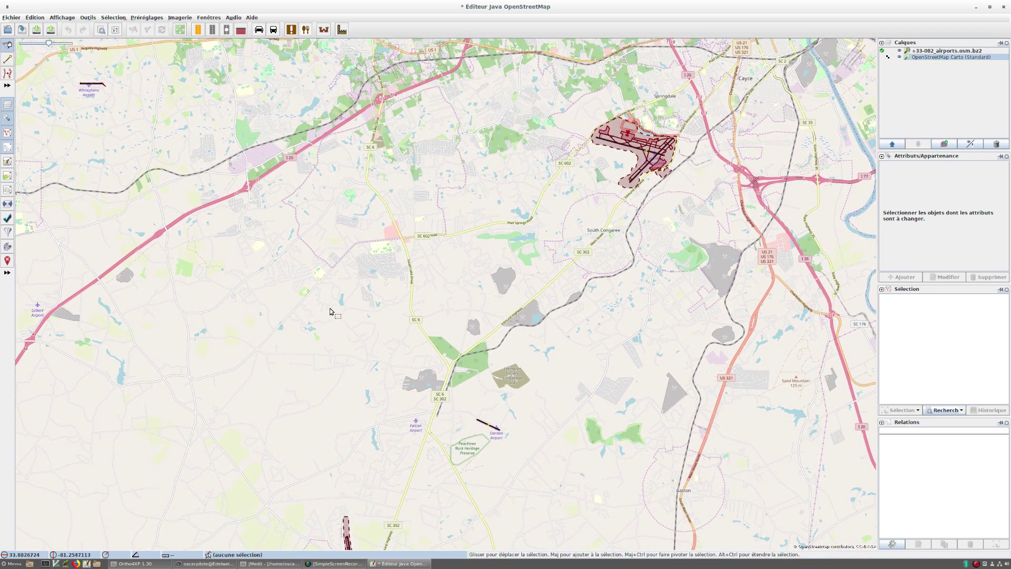
left_click_drag(335, 313, 507, 323)
scroll(317, 331, "up", 4)
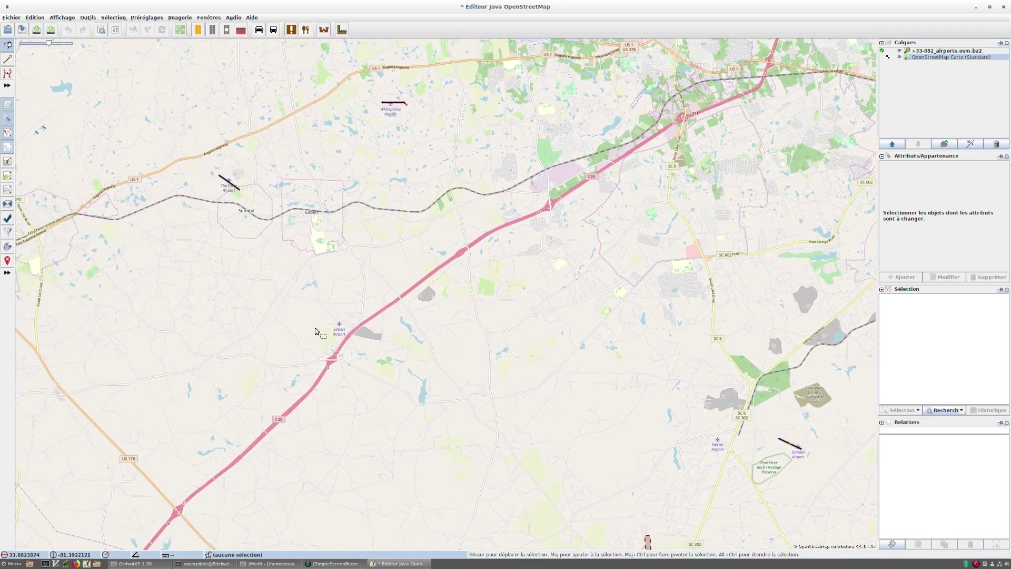
scroll(368, 332, "down", 4)
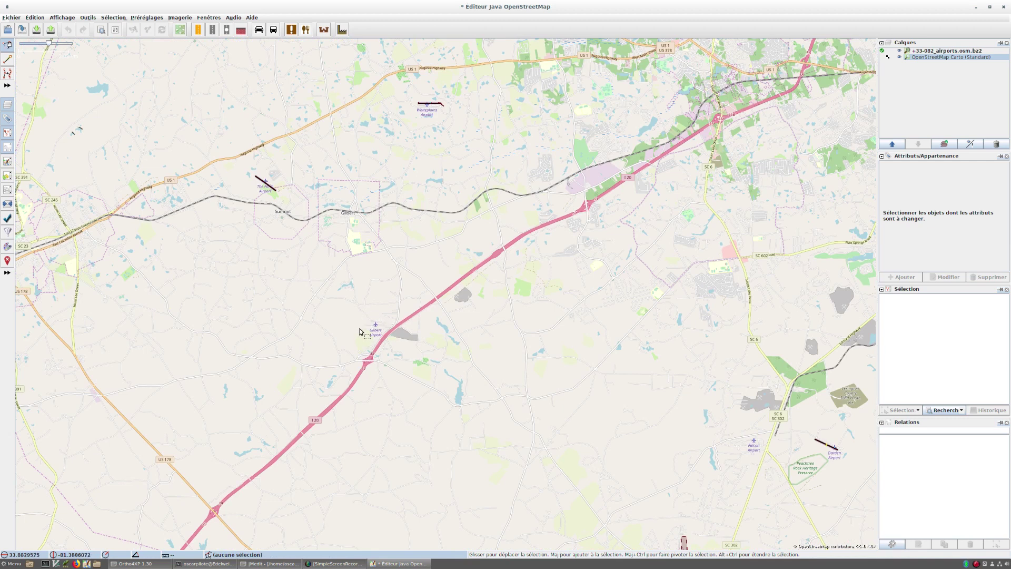
scroll(376, 330, "up", 2)
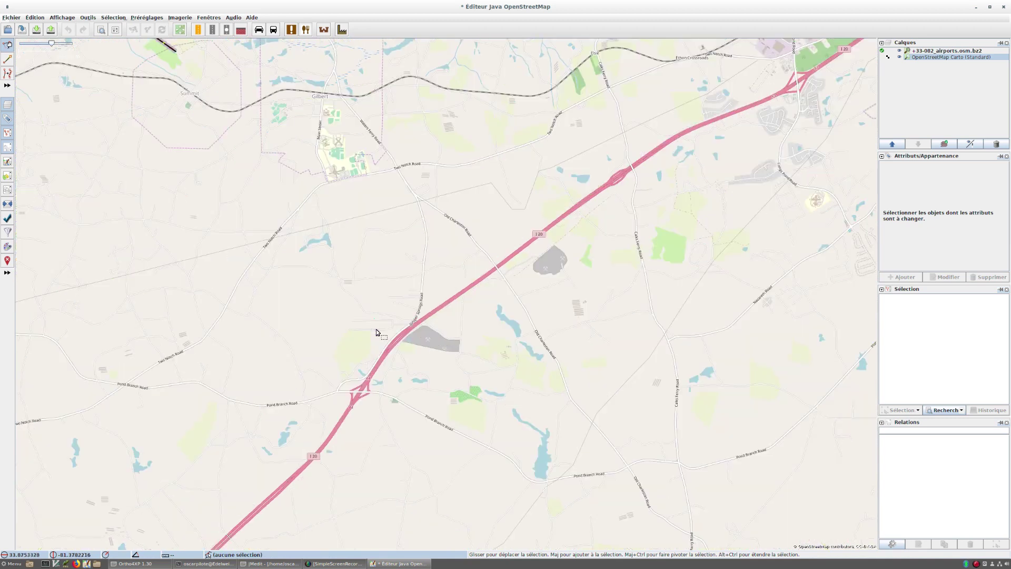
left_click(376, 324)
scroll(375, 321, "up", 3)
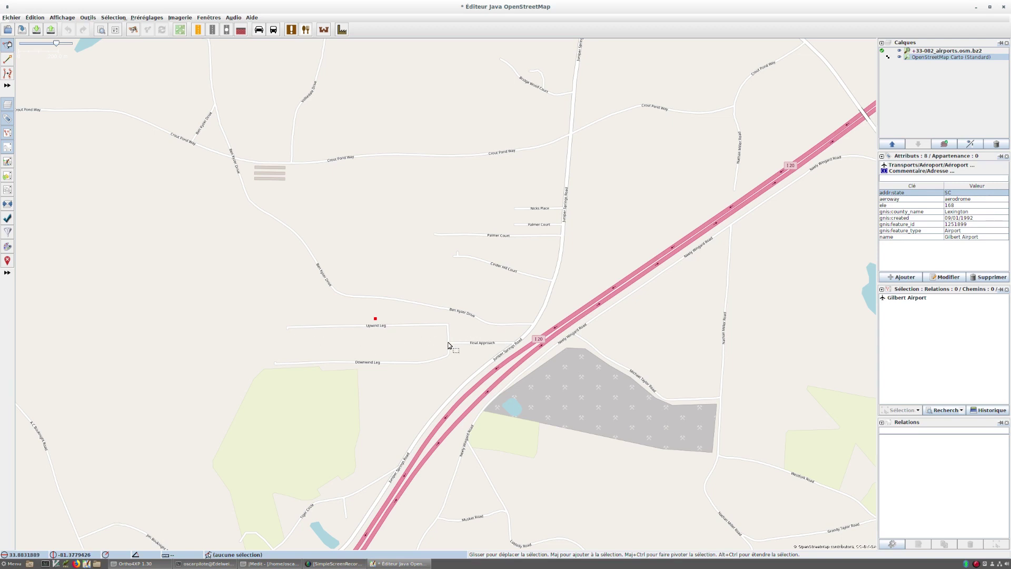
scroll(430, 346, "down", 3)
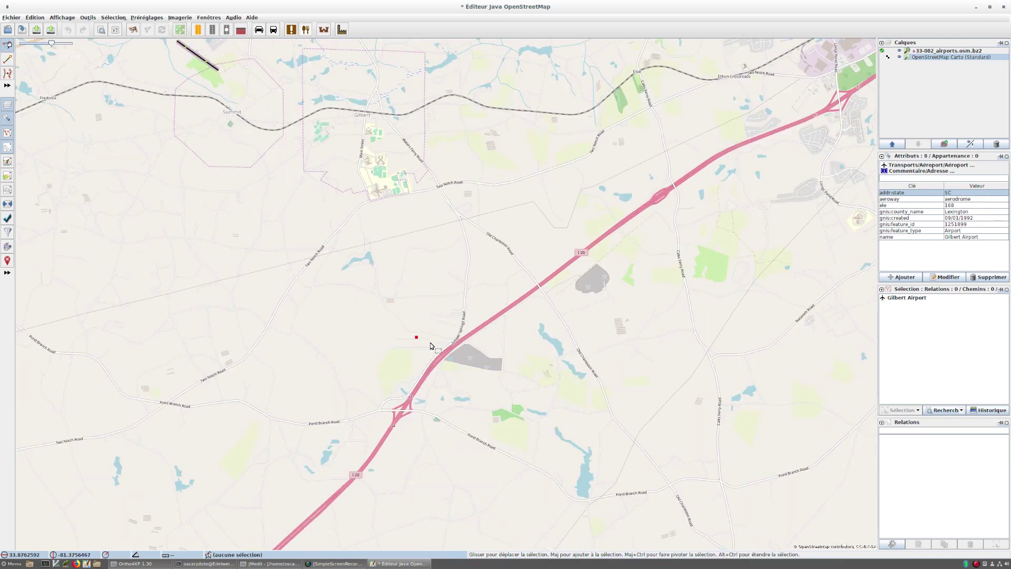
scroll(430, 346, "up", 4)
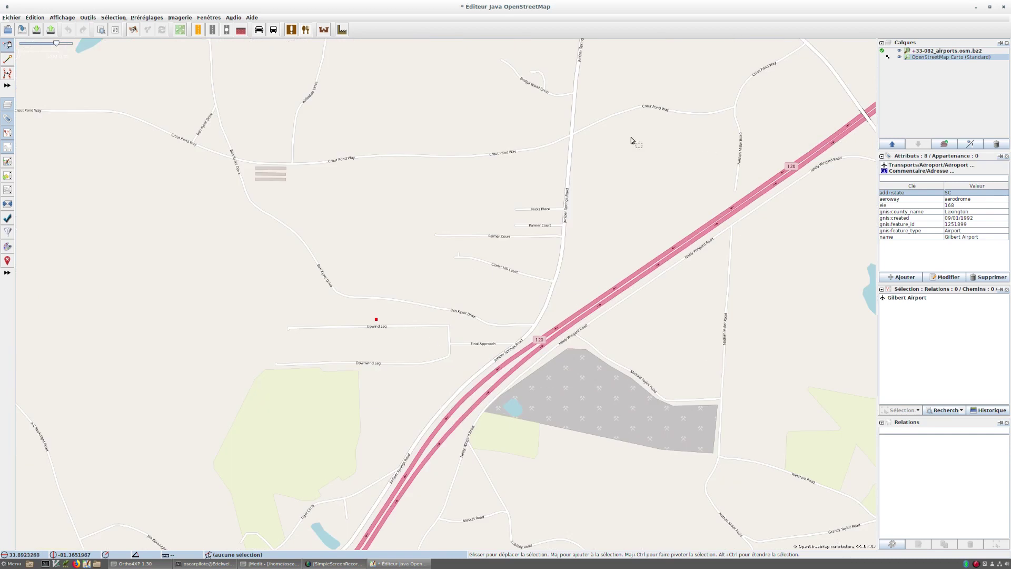
Add USGS aerial imagery as background and centre Gilbert Airport's grass runway in view
left_click(178, 18)
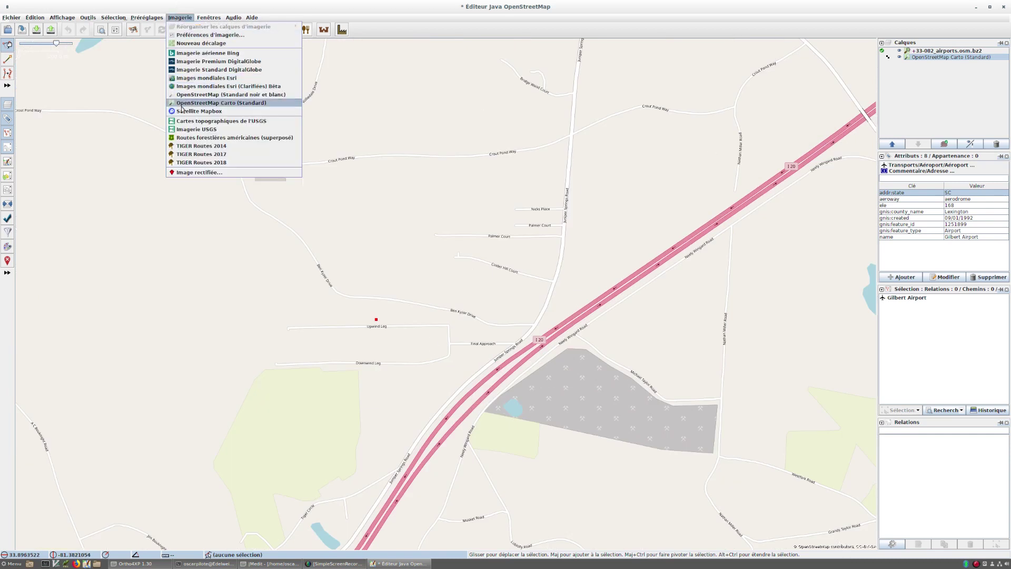
left_click(195, 133)
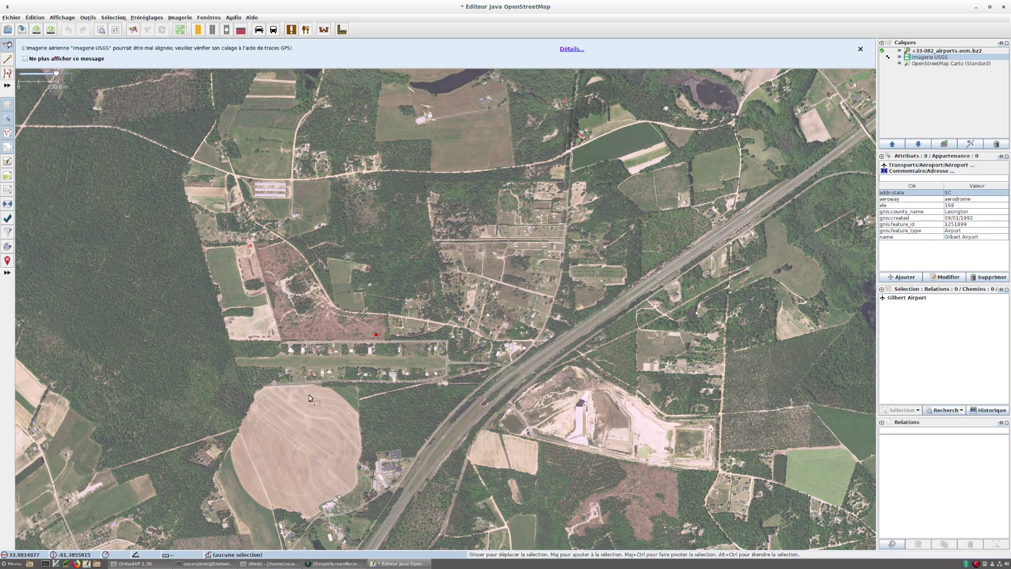
scroll(321, 378, "up", 2)
left_click_drag(106, 345, 204, 343)
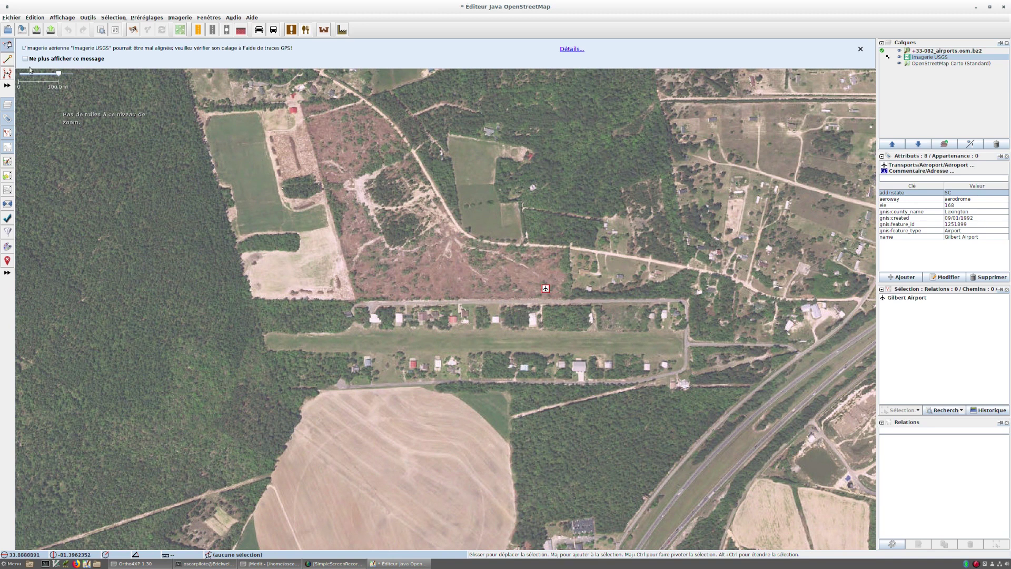
left_click(466, 243)
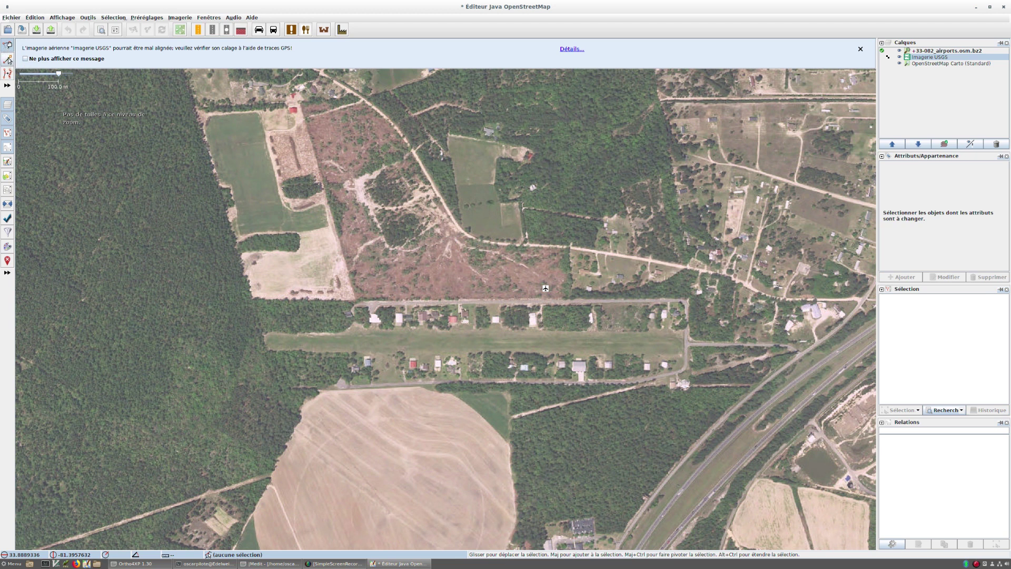
Draw a way along the grass runway between its two ends and tag it aeroway=runway
left_click(8, 60)
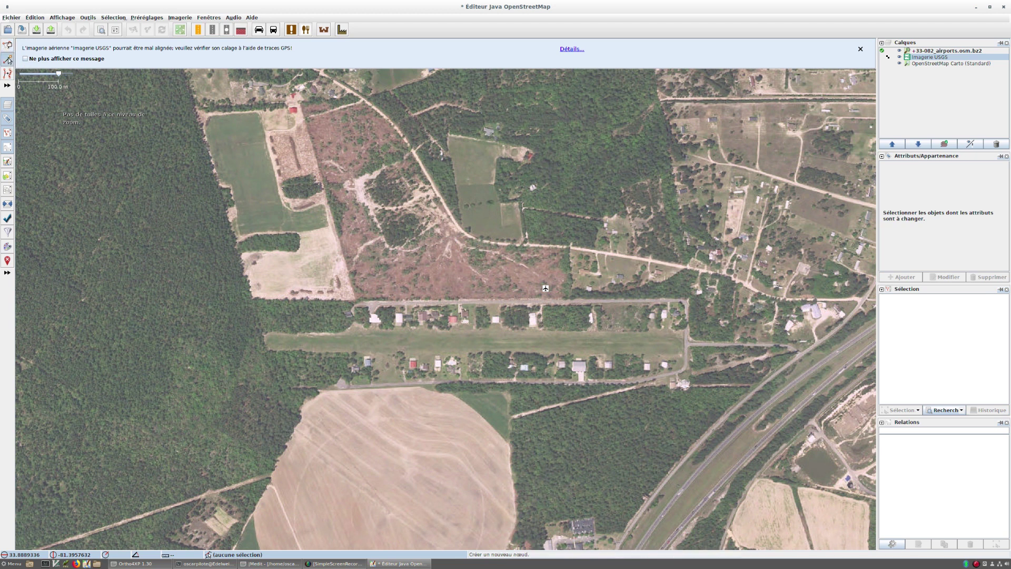
left_click(266, 342)
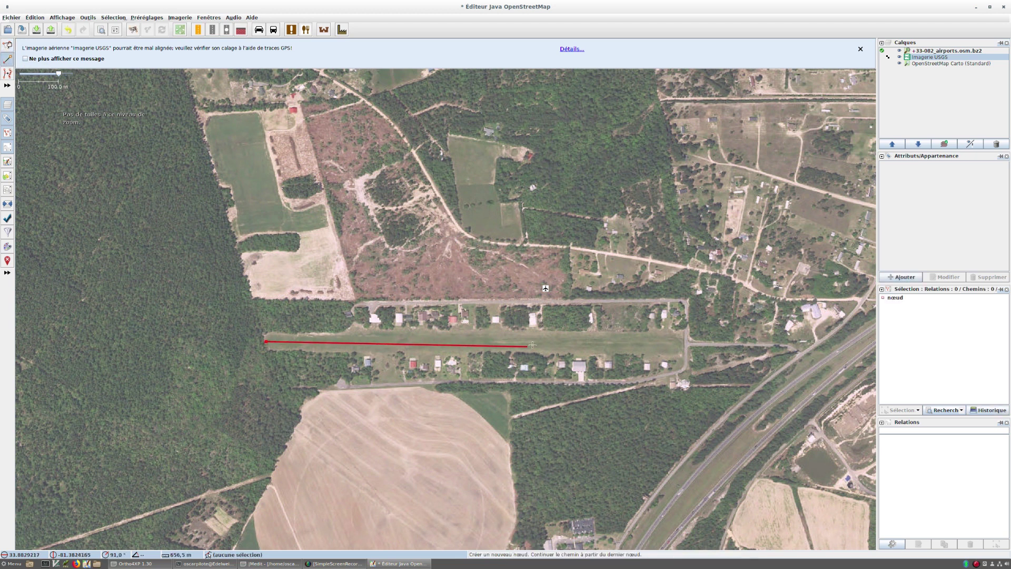
left_click(683, 346)
key("s")
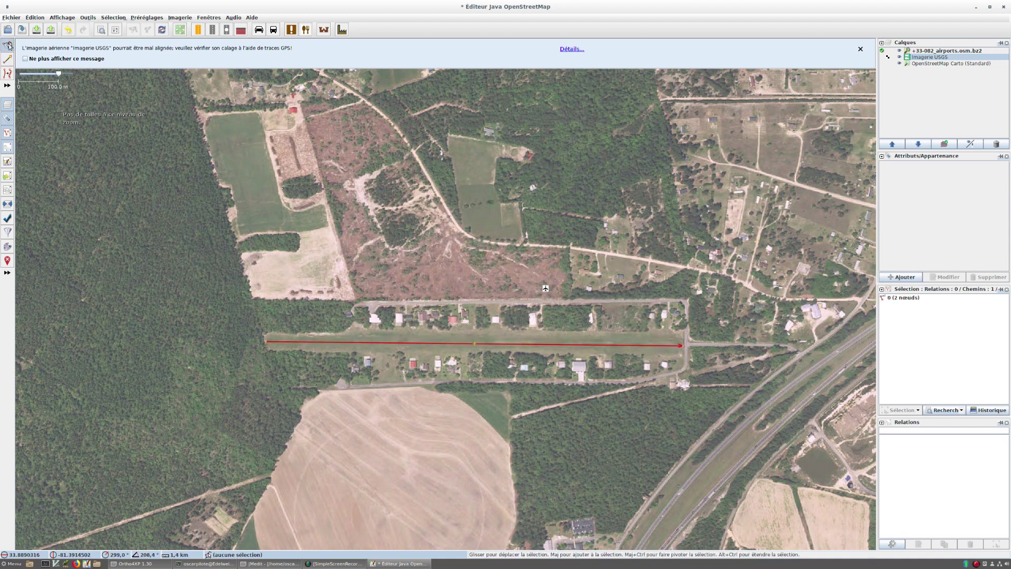
left_click(905, 277)
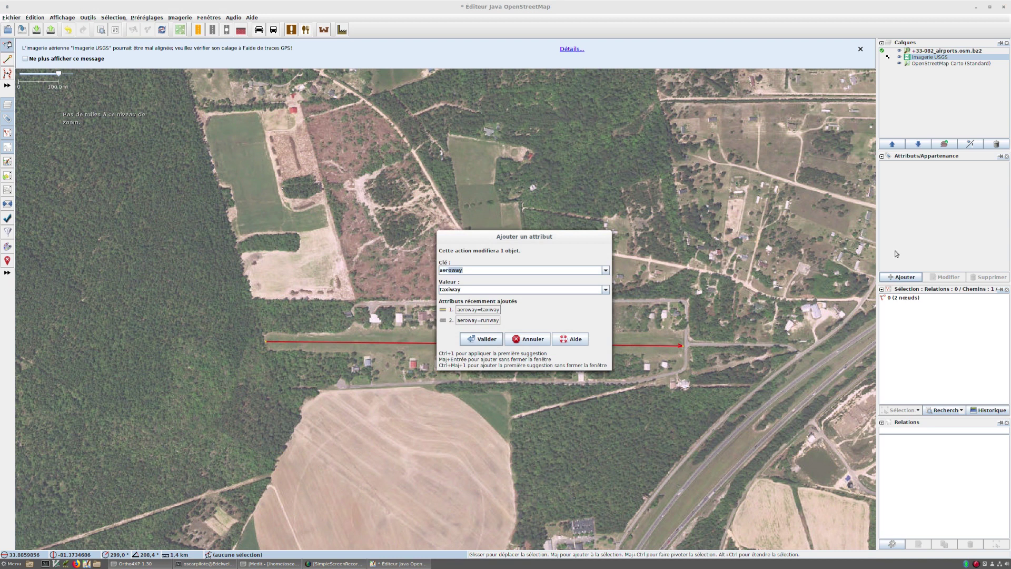
type("aer")
key("Tab")
type("run")
key("Tab")
left_click(491, 340)
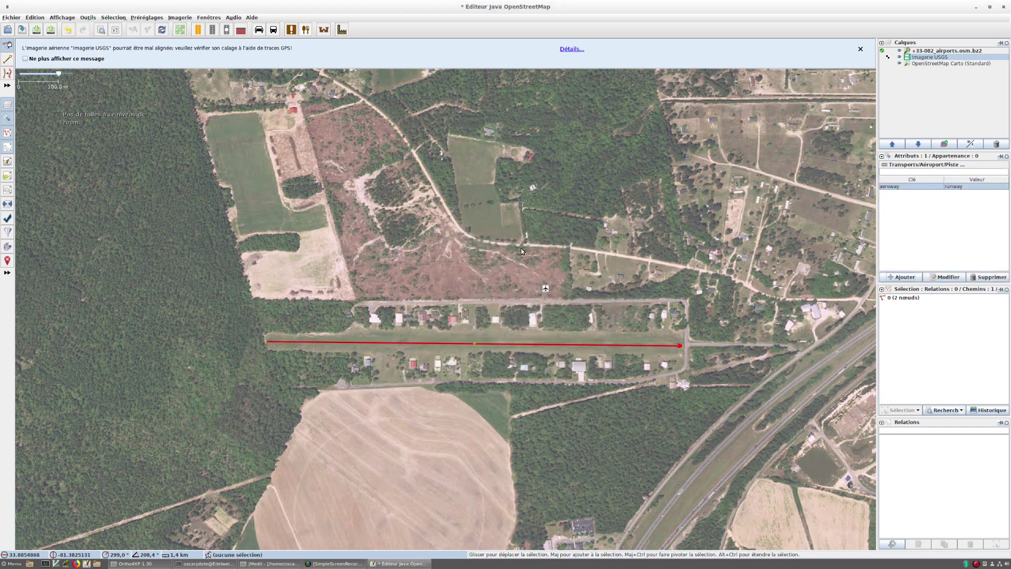
Move the airport node onto the runway and prefix its name with 'Wonderful'
left_click(546, 288)
left_click_drag(546, 289, 503, 335)
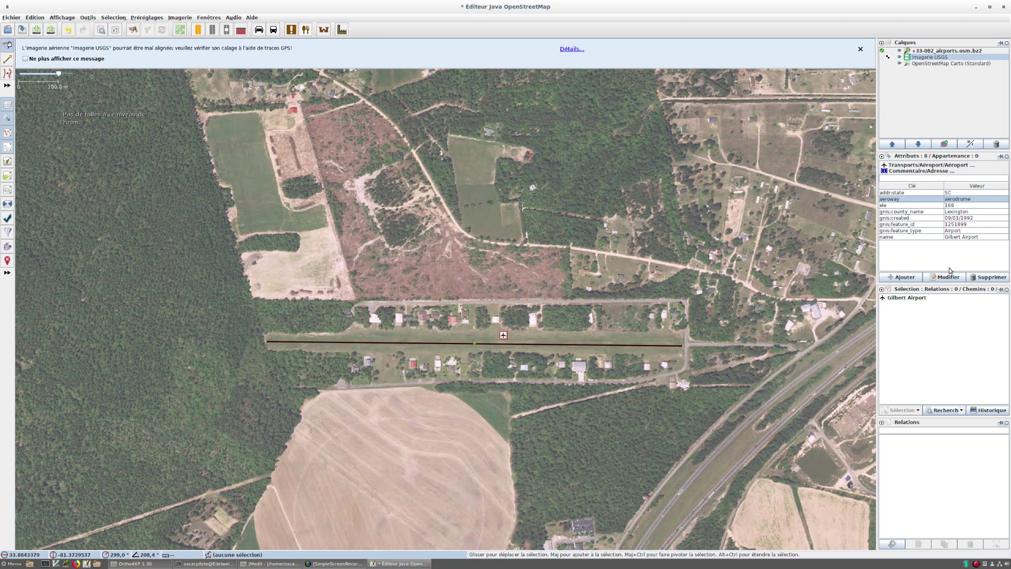
double_click(972, 238)
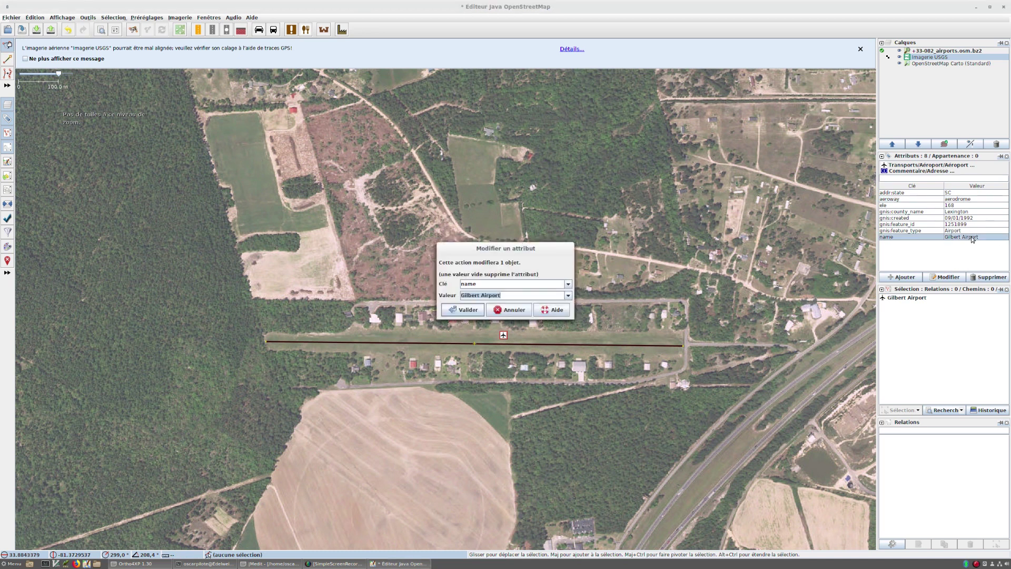
left_click(481, 295)
key("Home")
type("Wonderful")
Confirm the name 'Wonderful Gilbert Airport' and run Assemble Vector data for tile +33-082
left_click(474, 315)
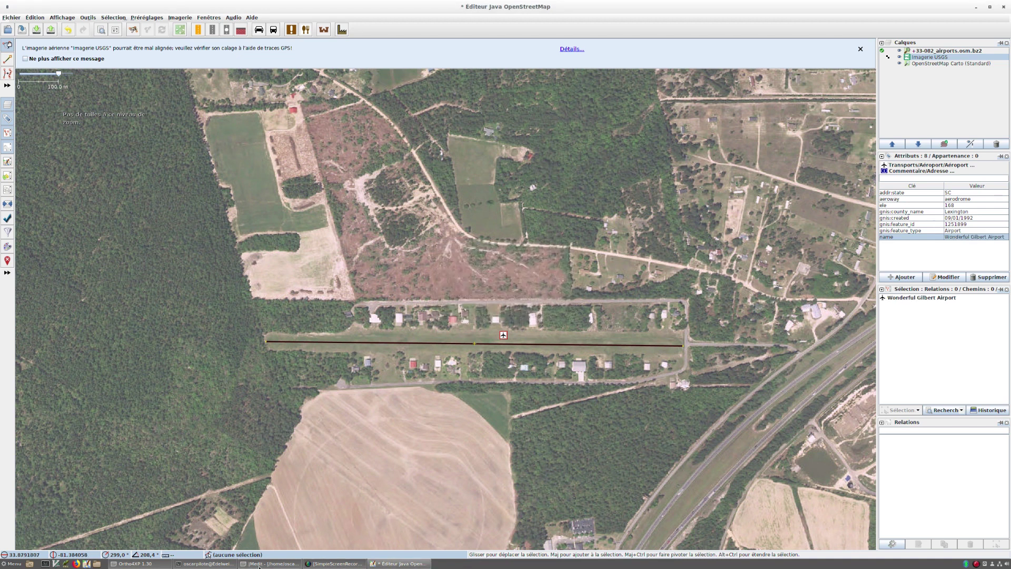
left_click(136, 563)
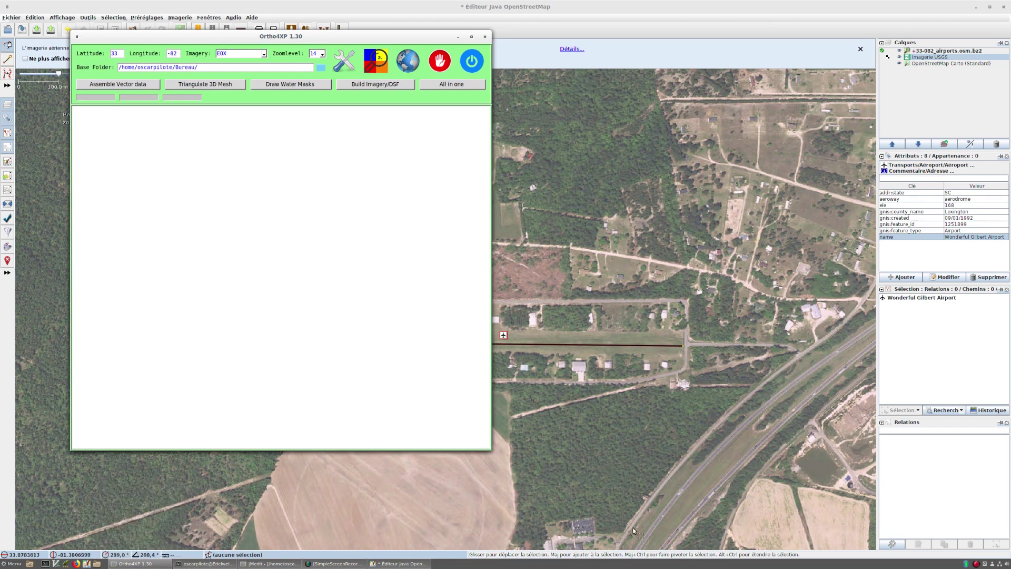
left_click(105, 87)
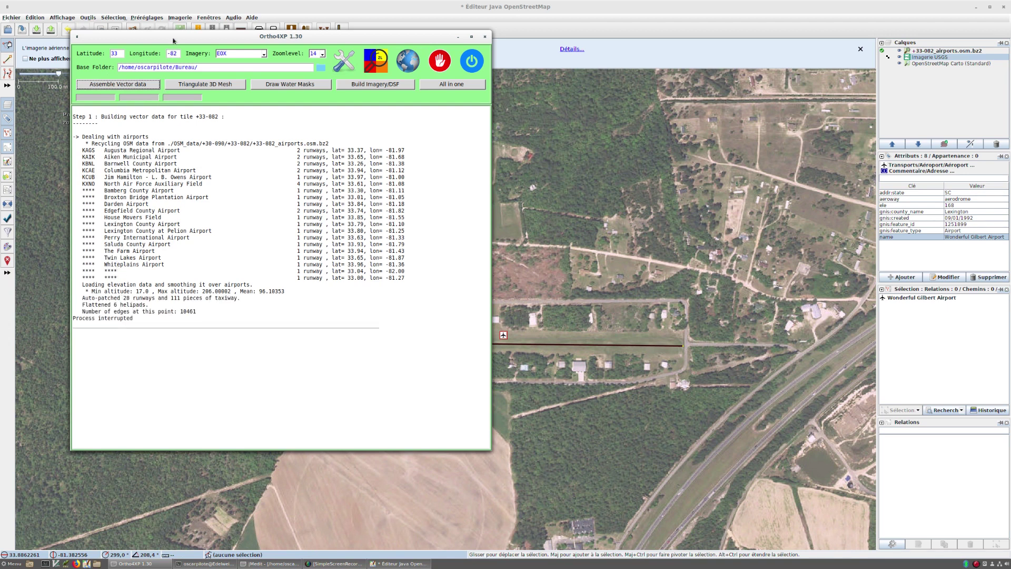
Save the edited airport data in JOSM and return to Ortho4XP
left_click_drag(173, 38, 203, 57)
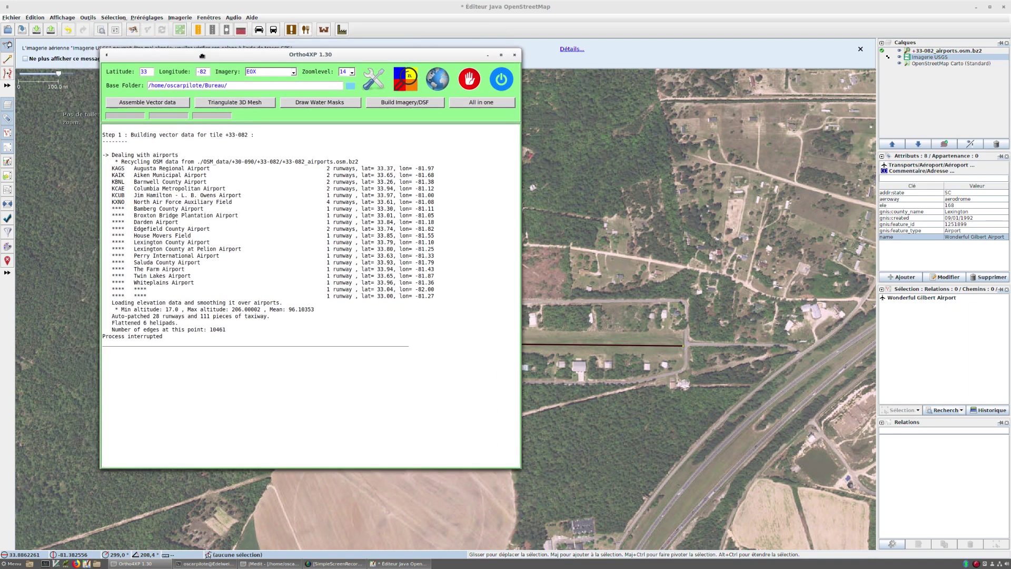
left_click(11, 17)
mouse_move(16, 45)
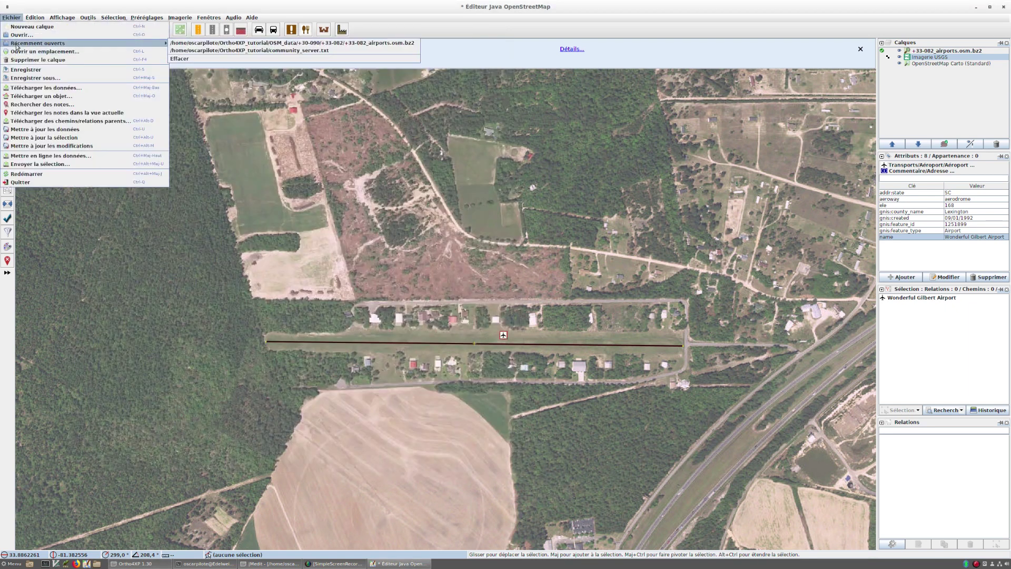
left_click(22, 71)
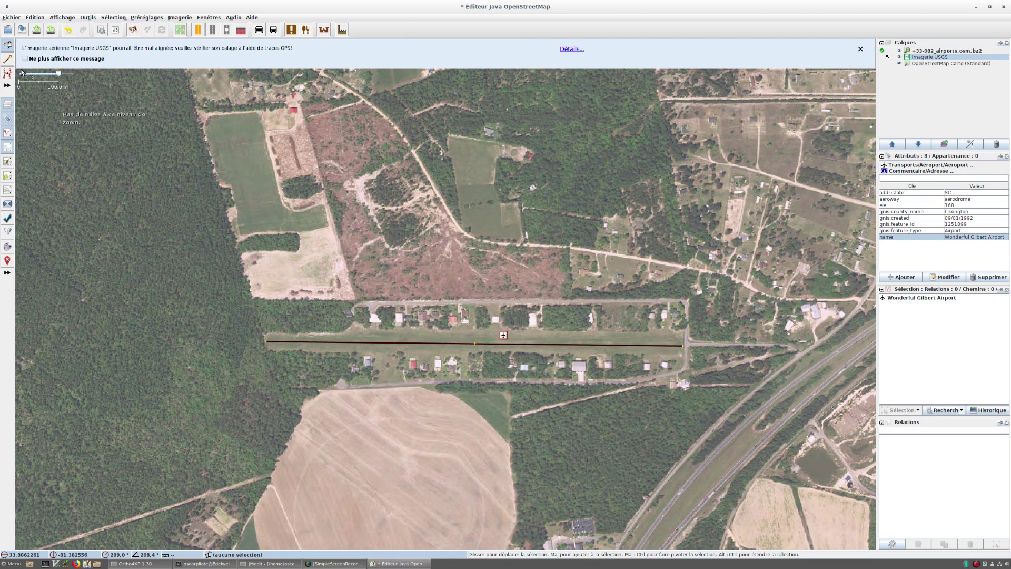
key("alt+Tab")
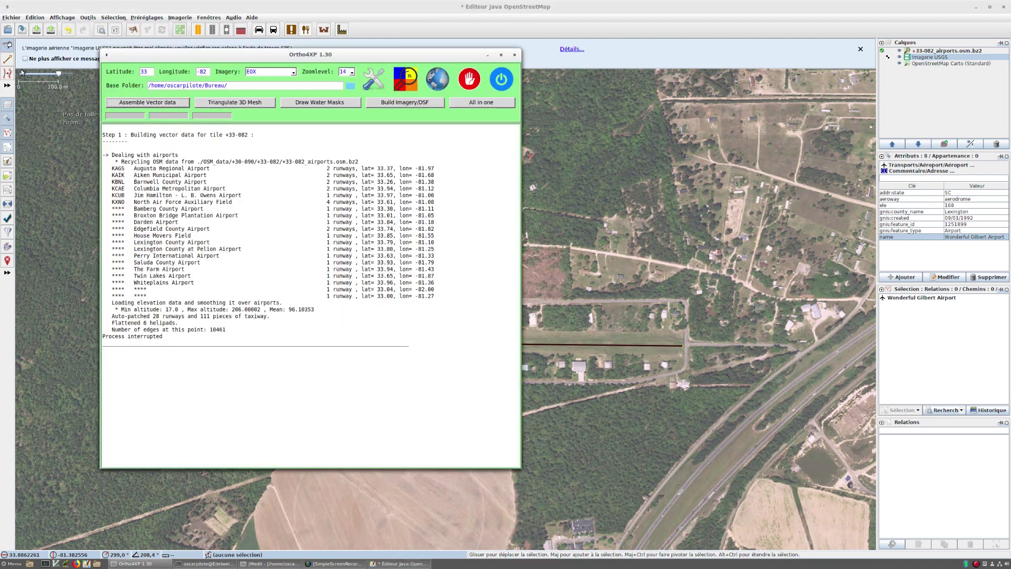
Rerun Assemble Vector data, find Wonderful Gilbert Airport in the log, and switch back to JOSM
left_click(151, 103)
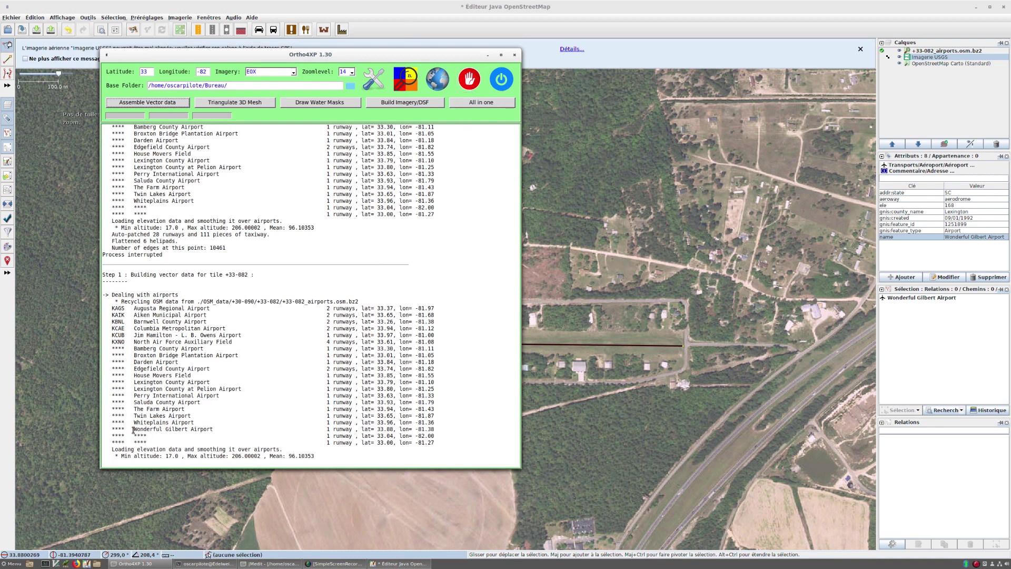
left_click_drag(133, 429, 433, 395)
left_click(554, 408)
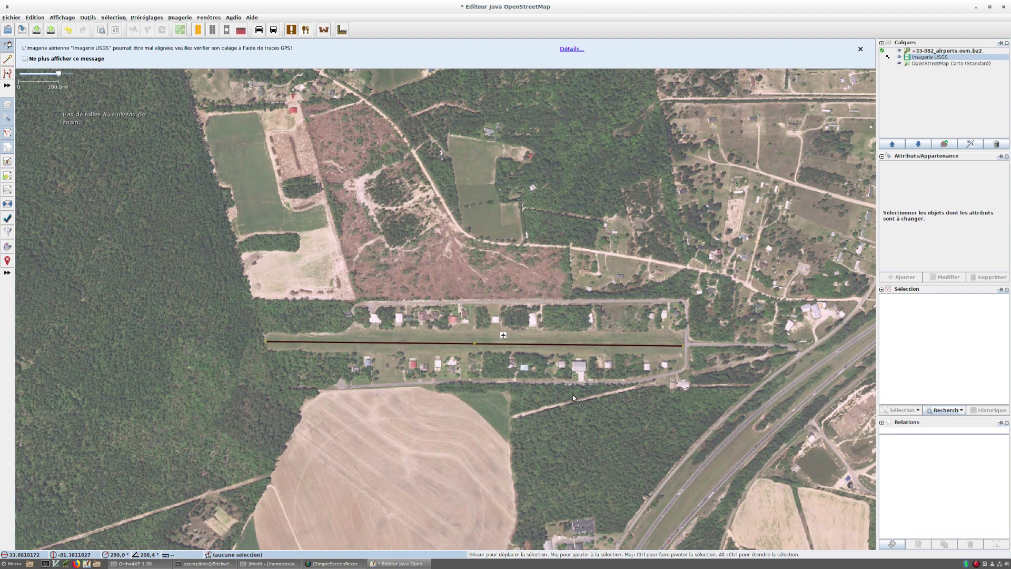
Zoom out from the Gilbert airstrip, pan east, and zoom in on Columbia Metropolitan Airport
left_click_drag(527, 368, 519, 296)
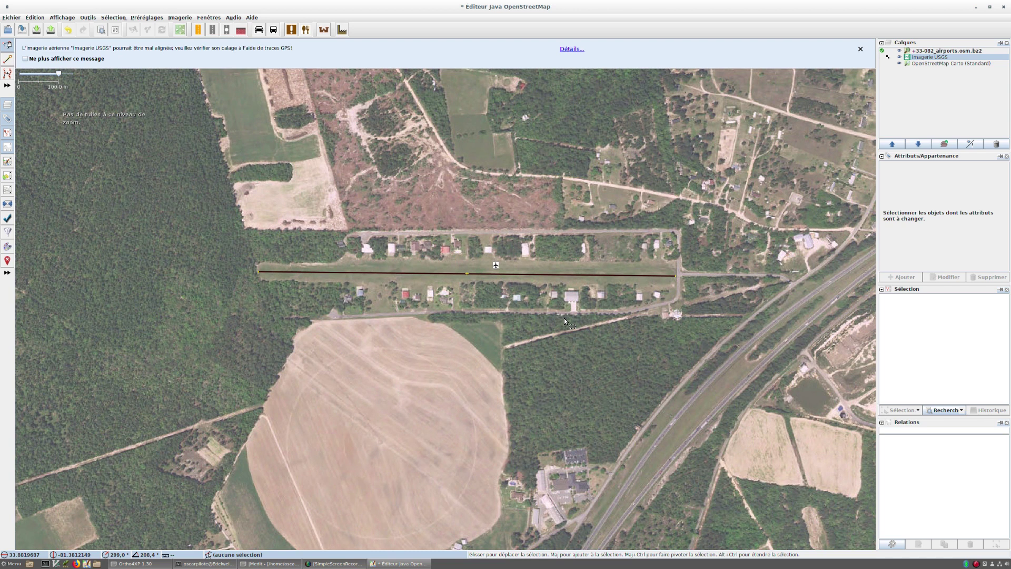
scroll(564, 318, "up", 2)
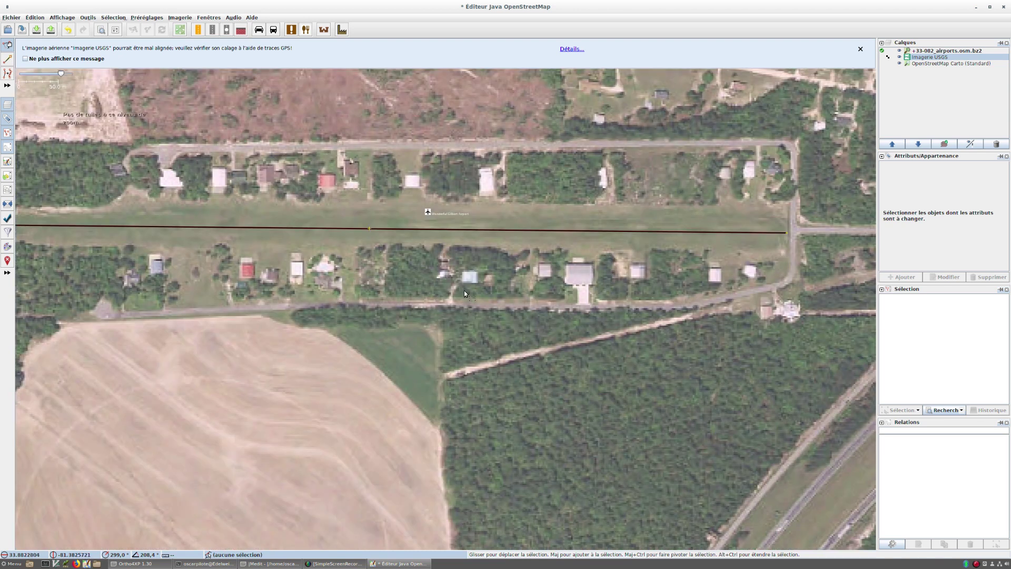
left_click_drag(463, 290, 503, 365)
scroll(504, 367, "down", 2)
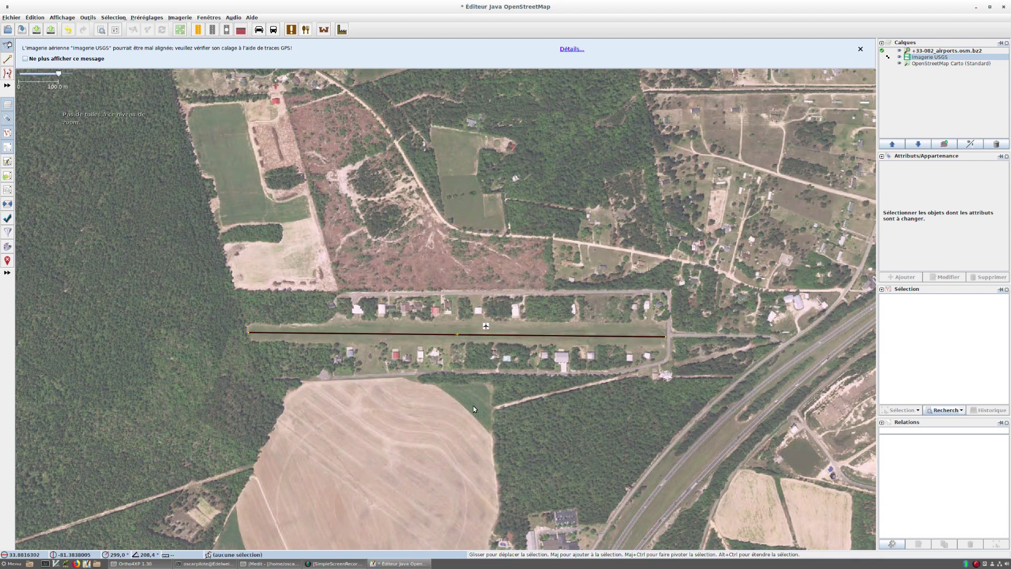
scroll(473, 401, "down", 2)
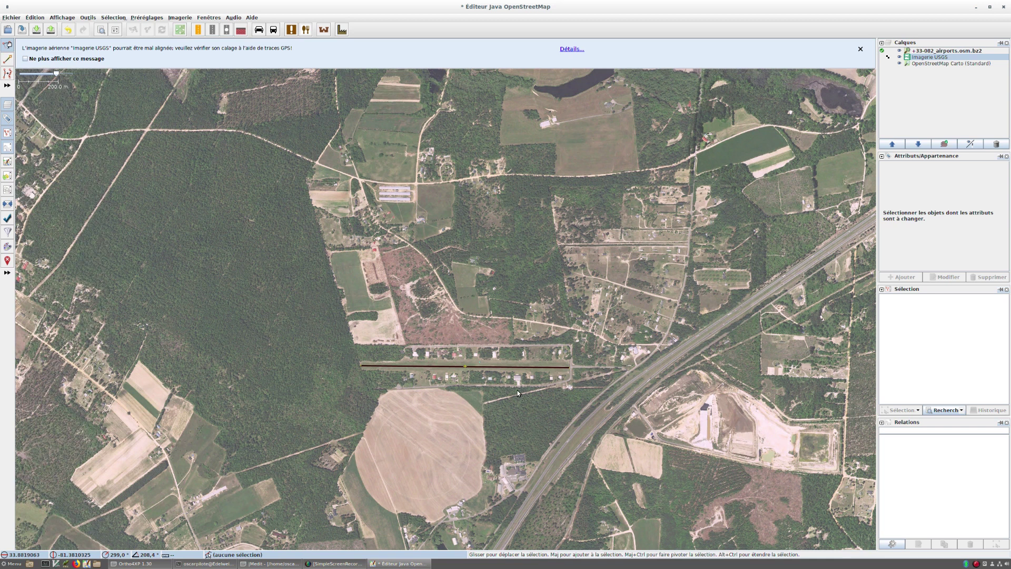
left_click_drag(542, 391, 480, 377)
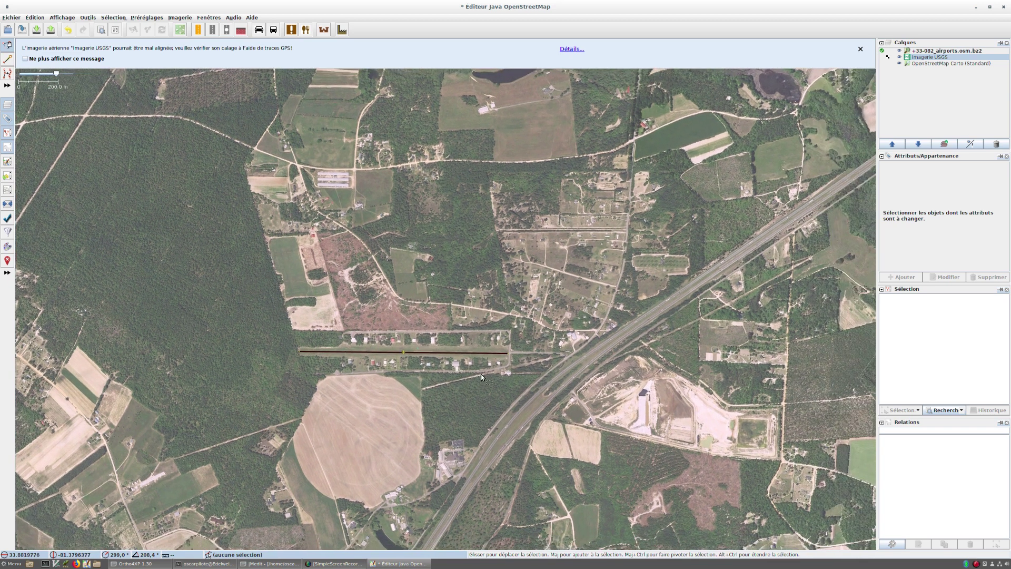
scroll(482, 391, "down", 3)
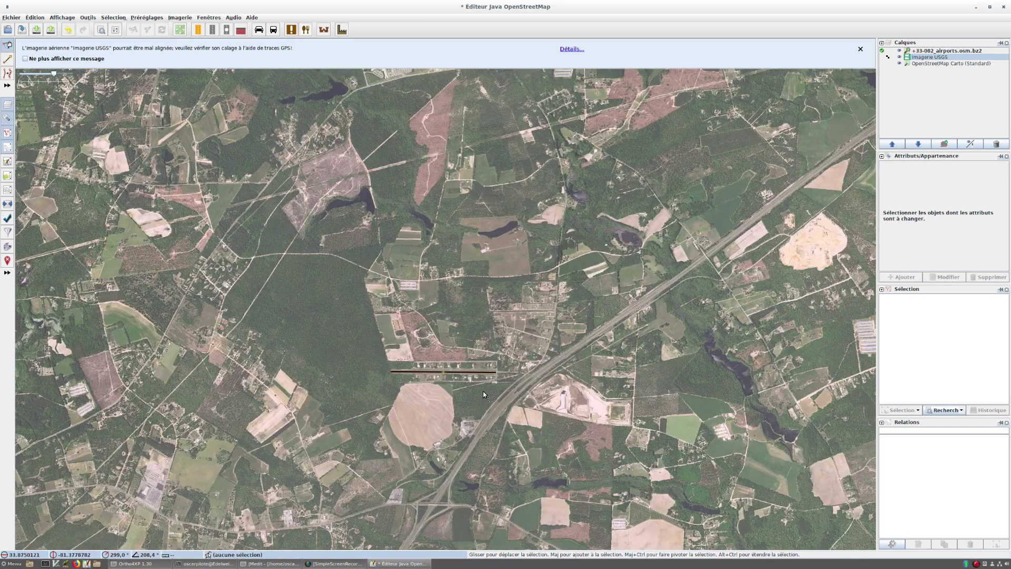
scroll(482, 391, "down", 4)
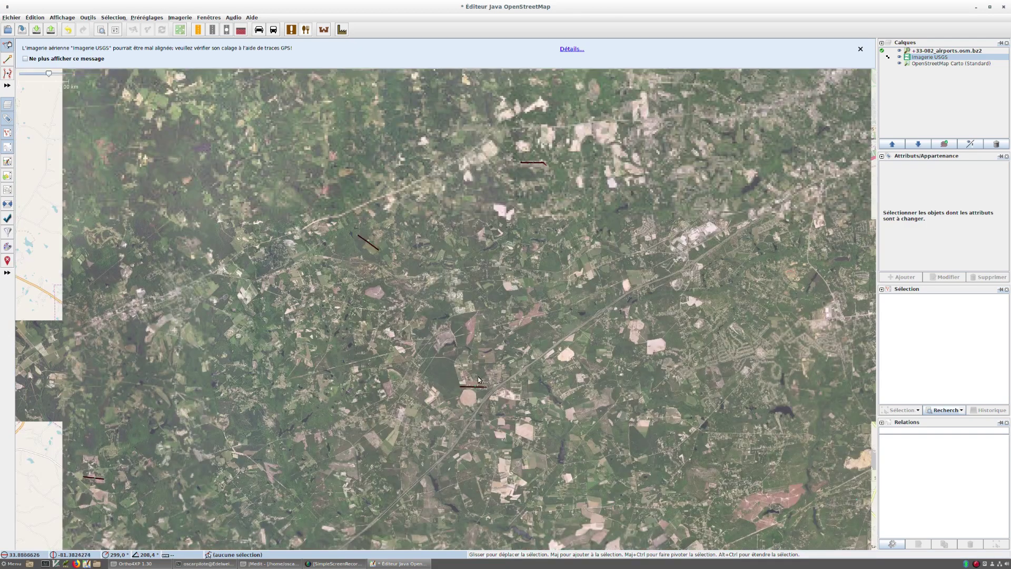
scroll(535, 355, "down", 1)
left_click_drag(807, 302, 528, 327)
scroll(527, 319, "up", 5)
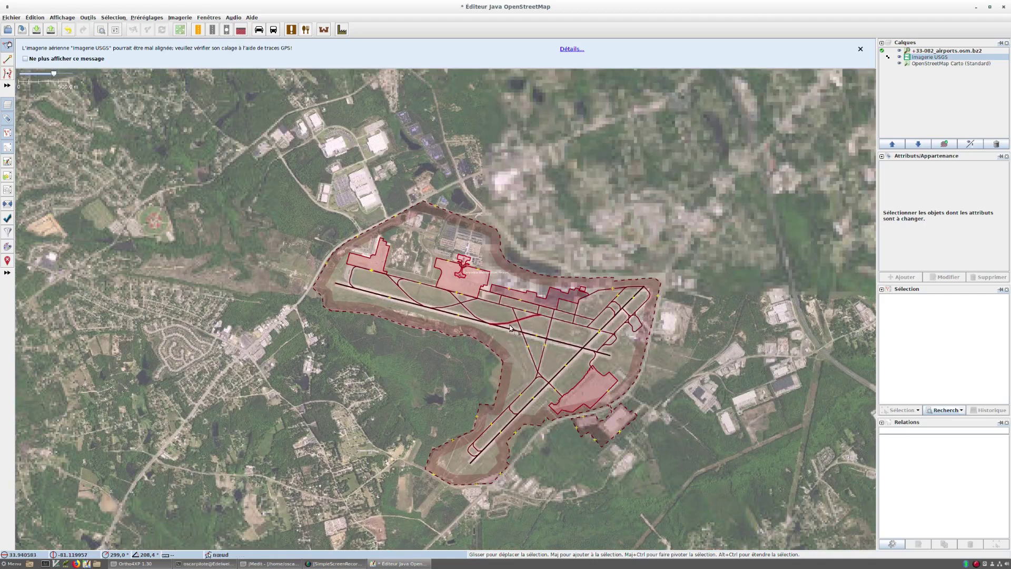
Drag the runway's west end node further west to extend the runway
scroll(478, 336, "up", 2)
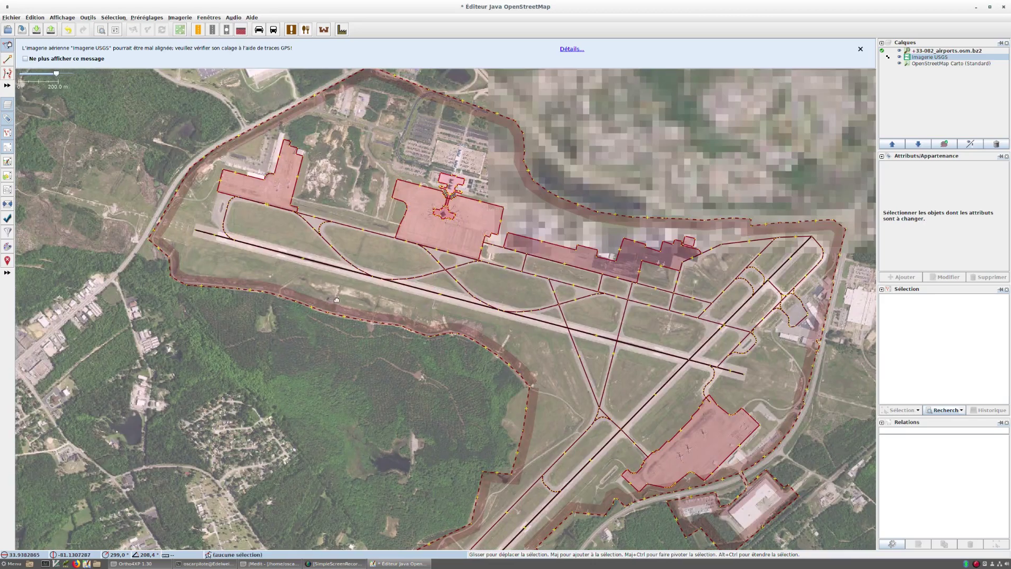
left_click_drag(254, 267, 316, 286)
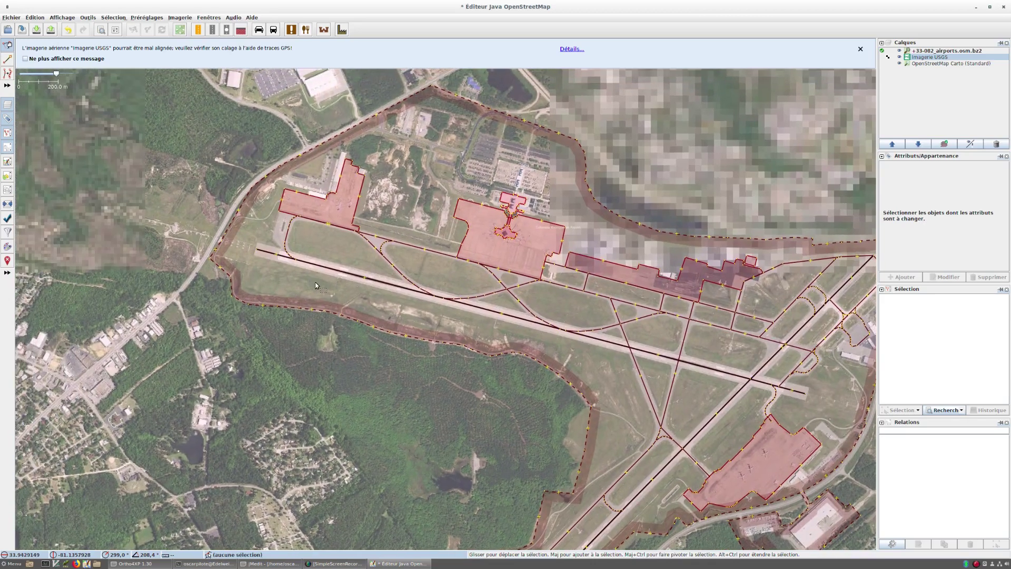
left_click(257, 250)
left_click_drag(257, 250, 238, 244)
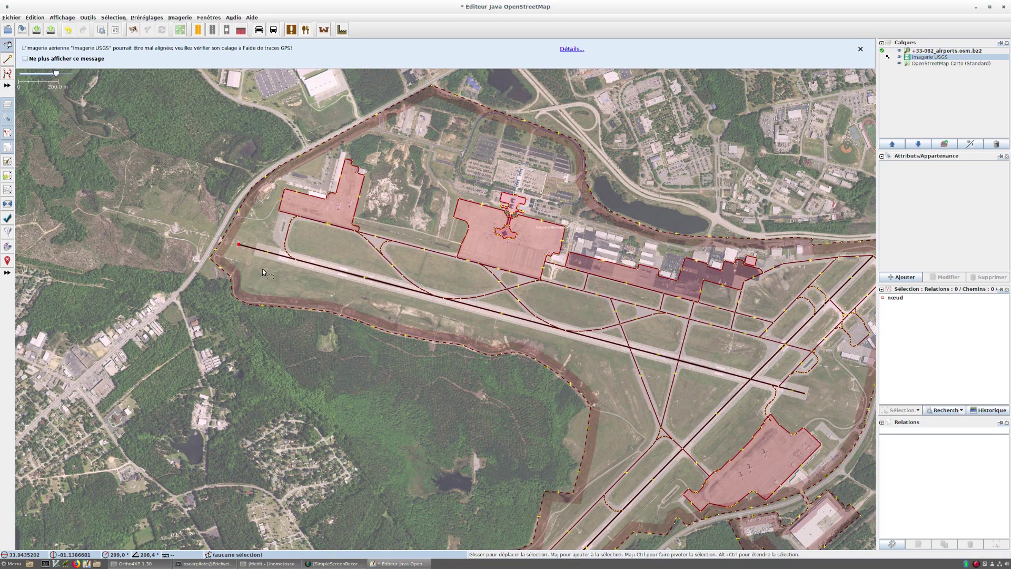
key("Escape")
Draw an eight-node curved taxiway north of the west apron and tag it aeroway=taxiway
left_click(8, 59)
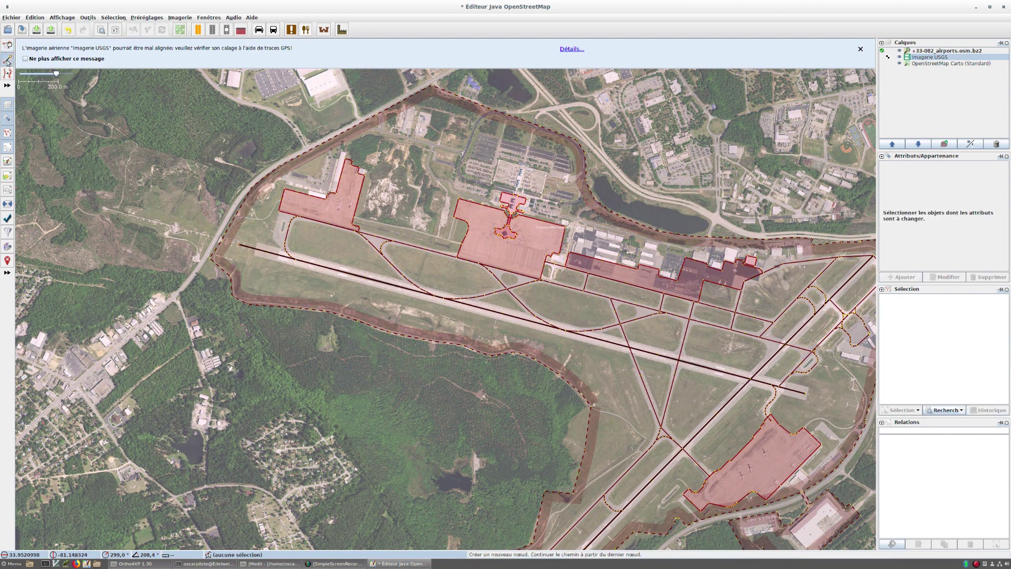
left_click(370, 147)
left_click(386, 153)
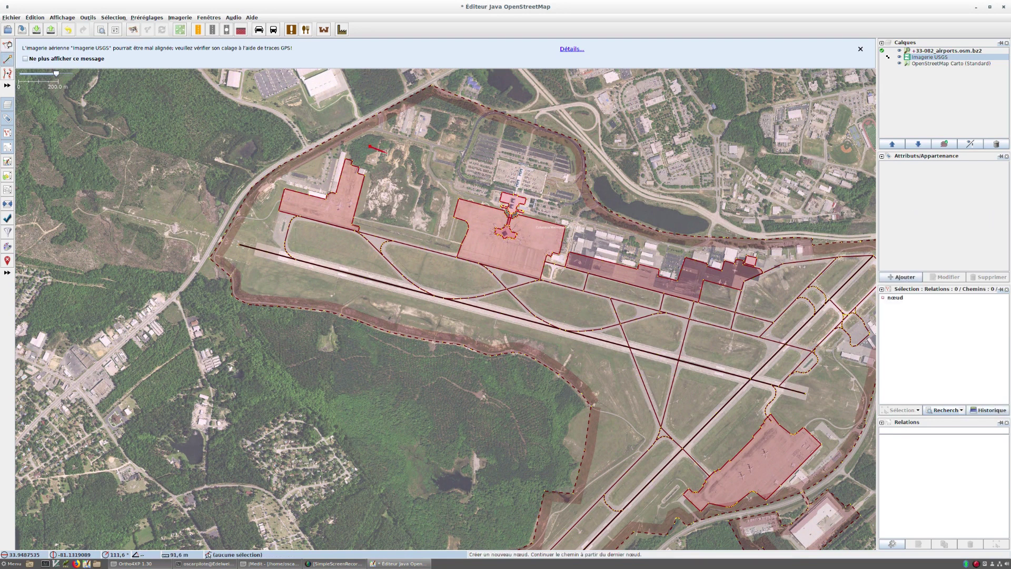
left_click(403, 188)
left_click(406, 201)
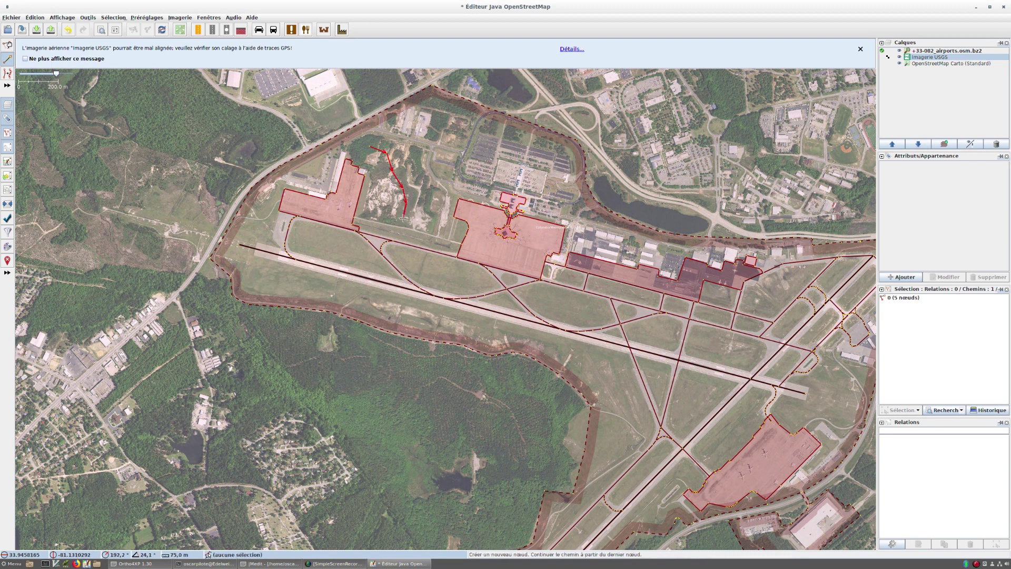
left_click(402, 216)
left_click(399, 232)
left_click(396, 241)
left_click(394, 241)
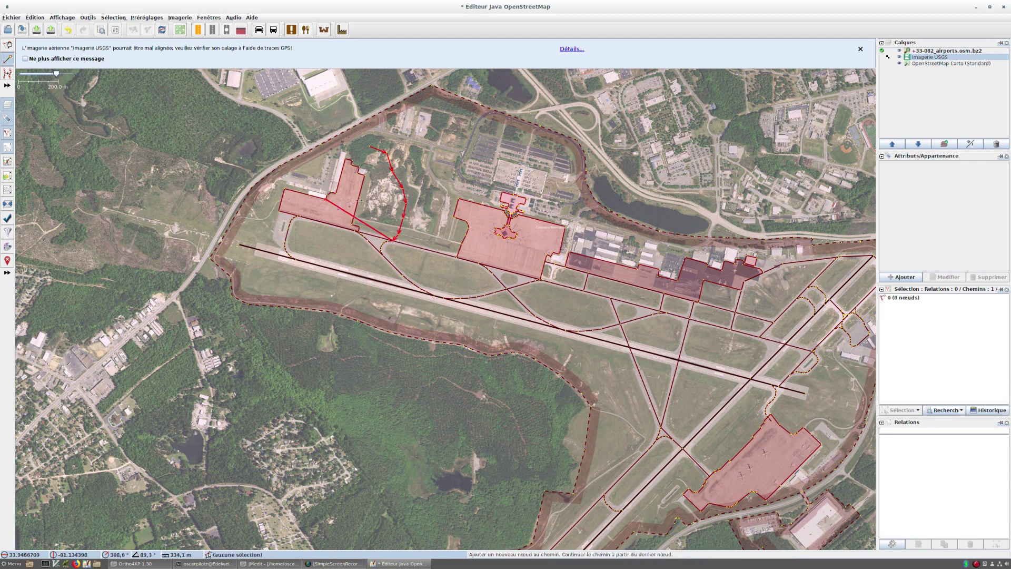
key("Escape")
left_click(895, 278)
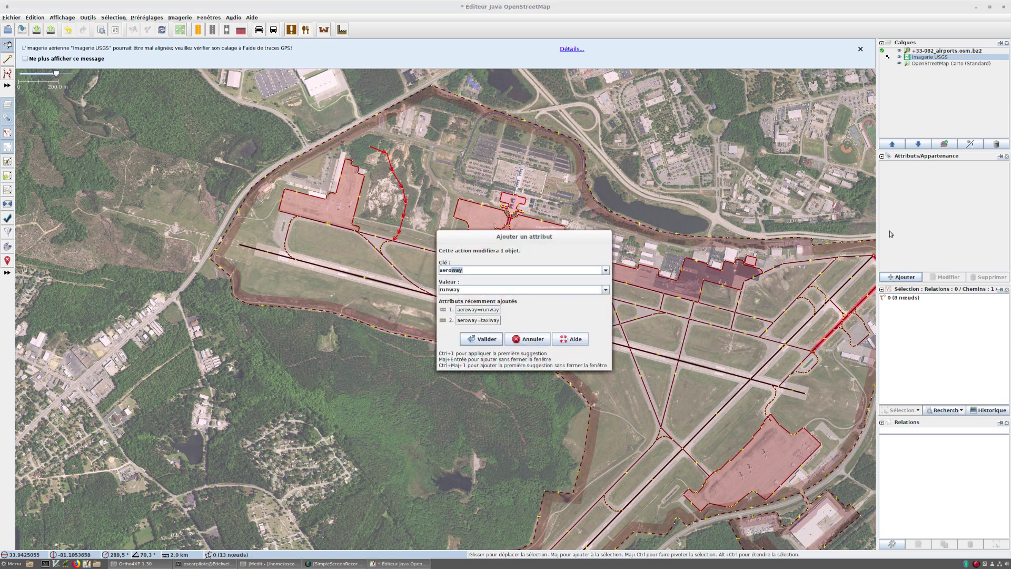
key("Tab")
type("taxiway")
left_click(490, 338)
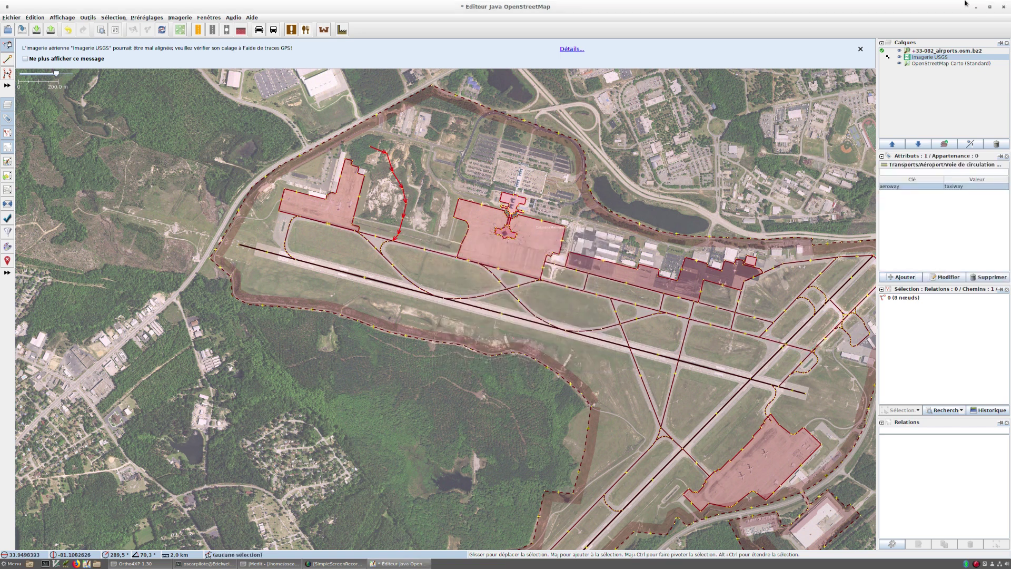
Delete the airports layer discarding its edits, remove Imagerie USGS, and switch to Ortho4XP
left_click(936, 50)
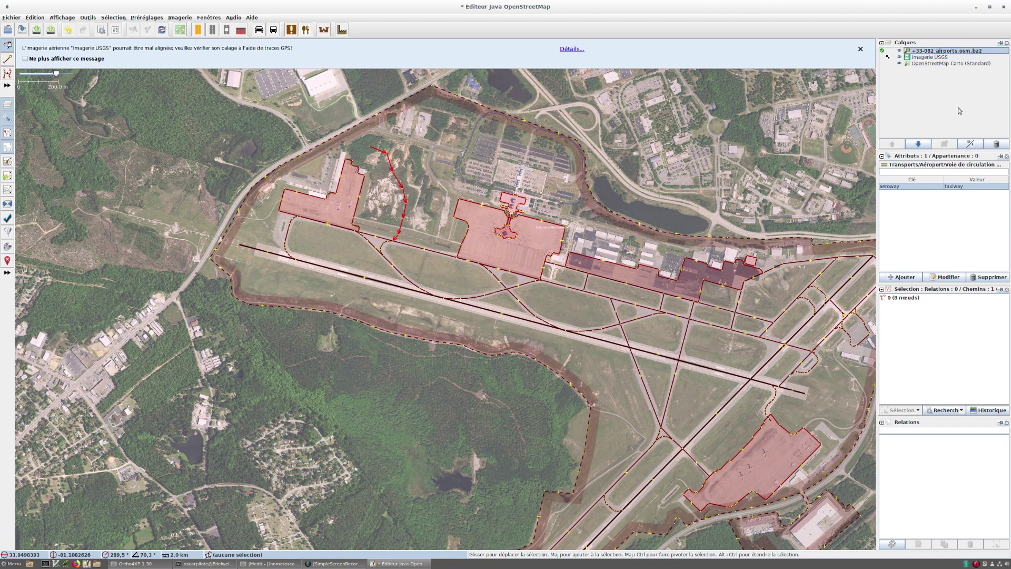
left_click(997, 144)
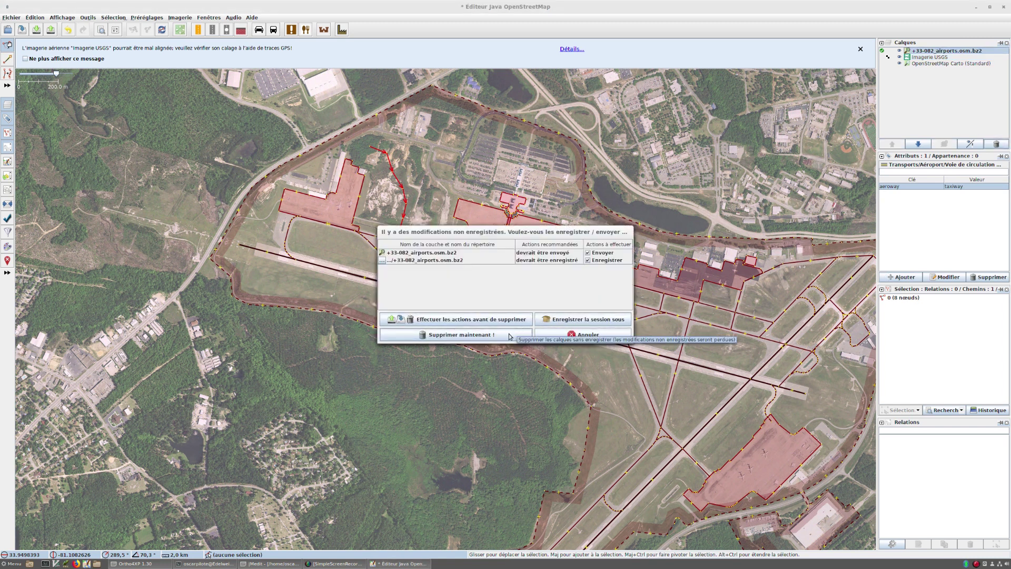
left_click(503, 334)
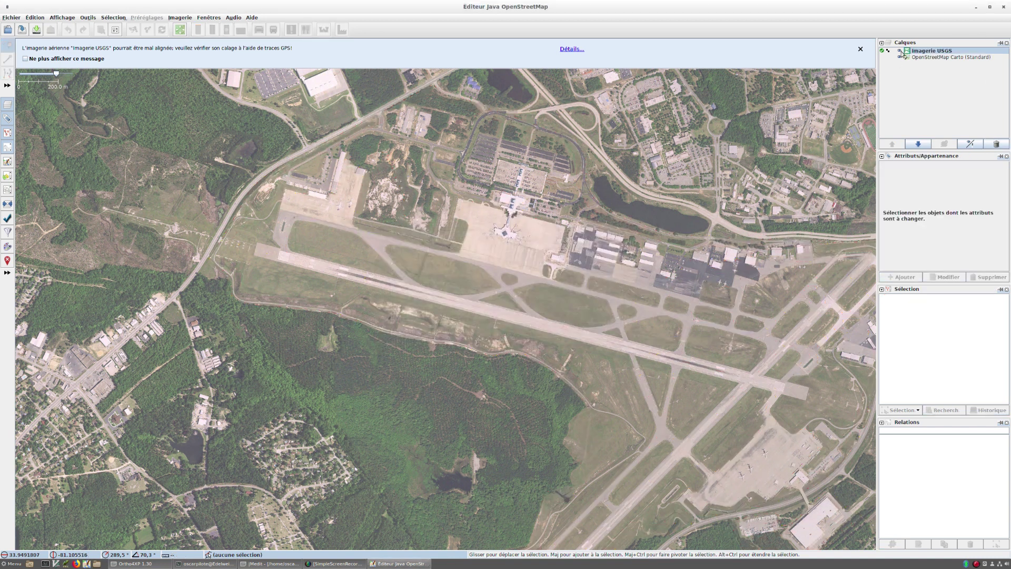
left_click(999, 144)
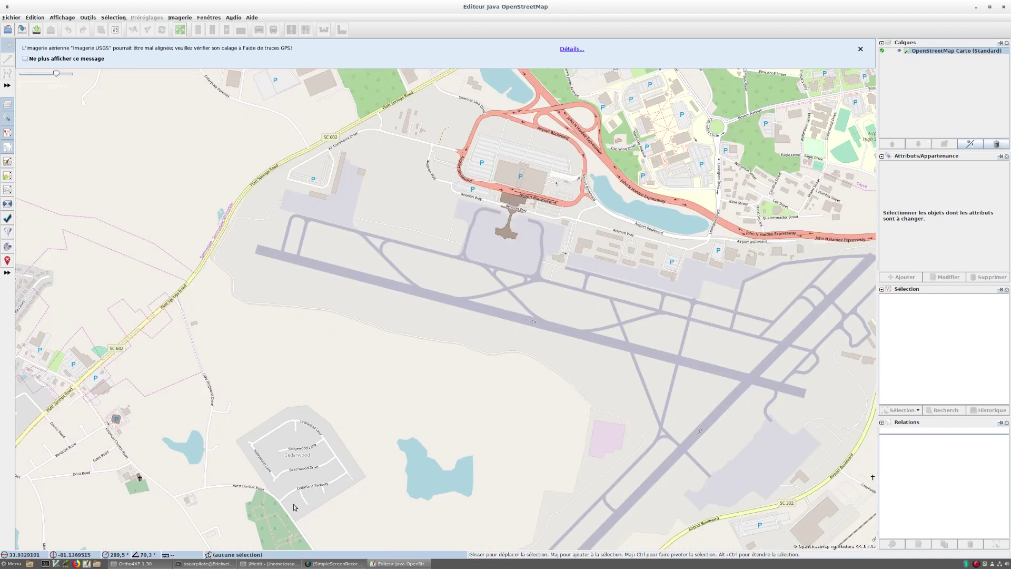
left_click(154, 565)
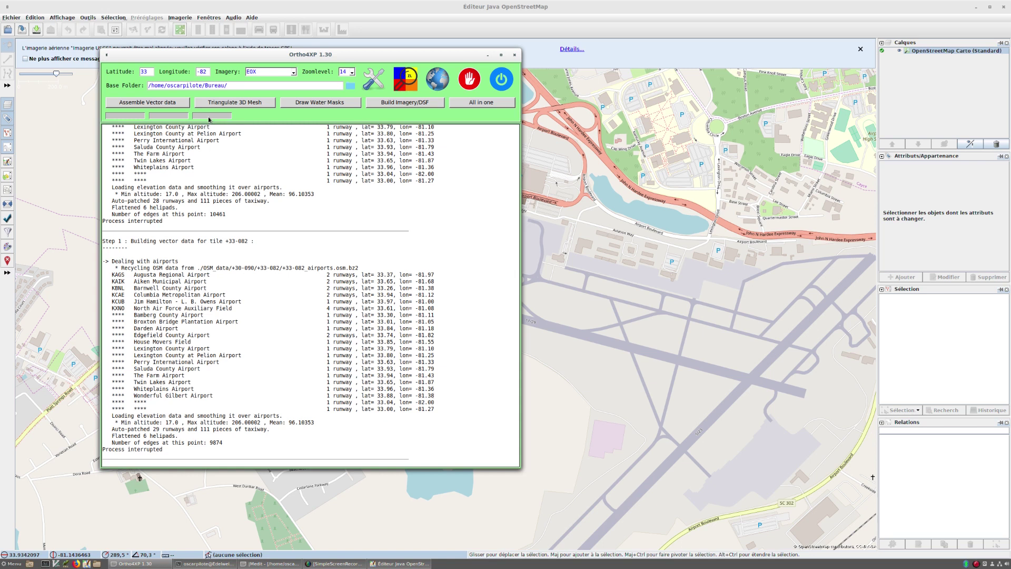
Set tile latitude 51 and longitude -127, run Assemble Vector data, and minimize JOSM
double_click(146, 71)
type("51")
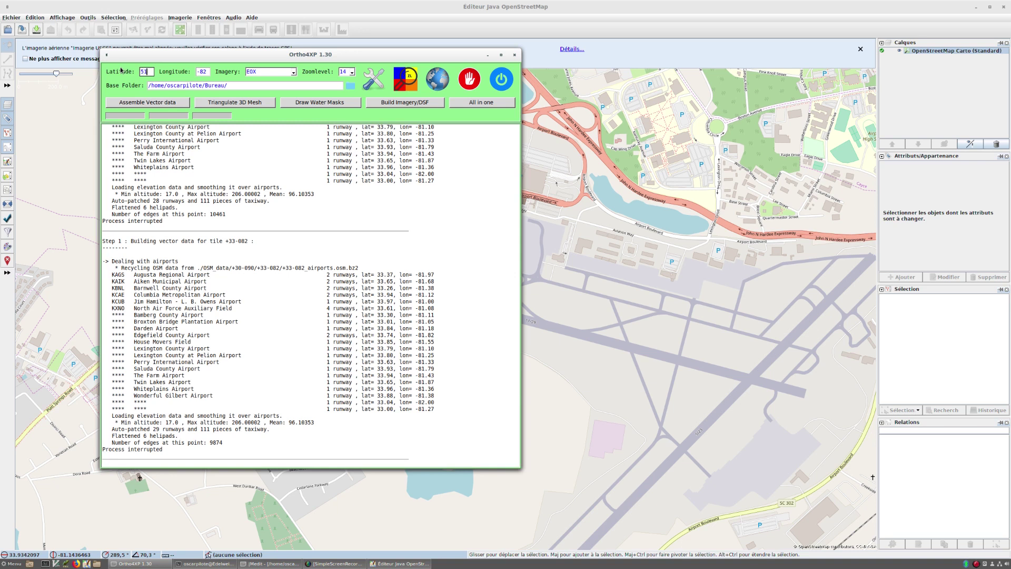
key("Tab")
type("-1")
left_click(178, 103)
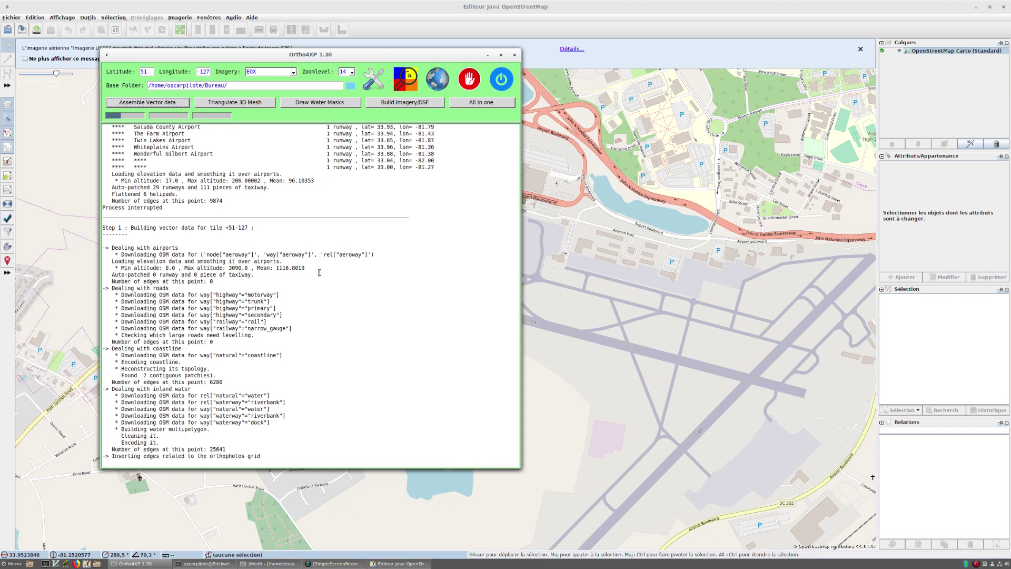
left_click(977, 9)
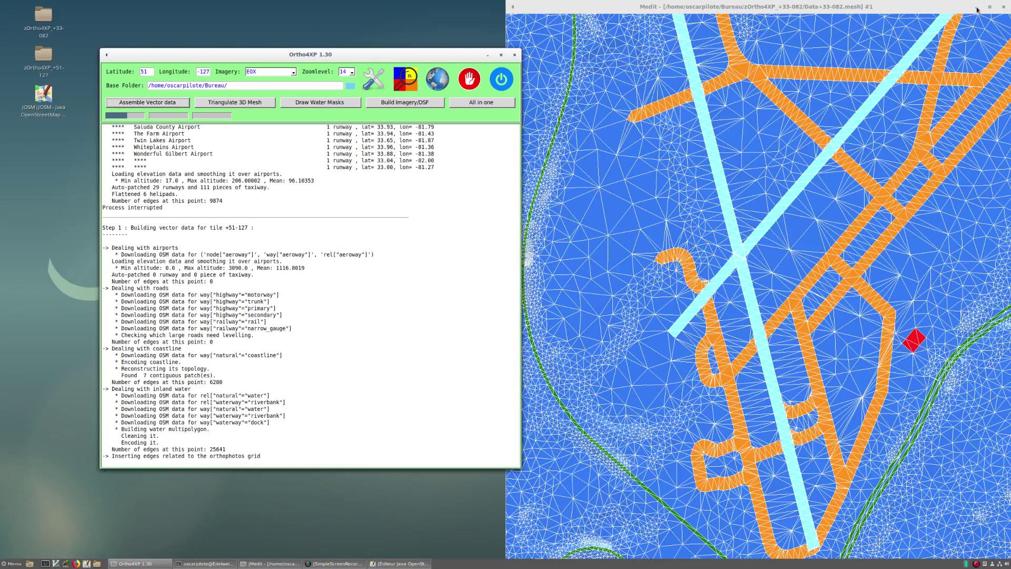
Close the +33-082 Medit viewer and start Triangulate 3D Mesh for tile +51-127
left_click(1003, 9)
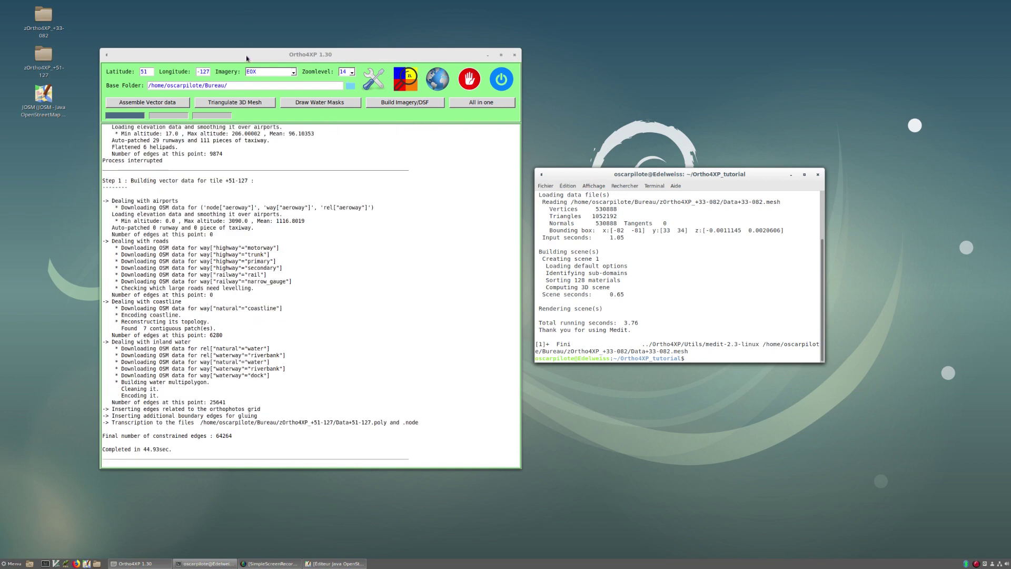
left_click_drag(247, 59, 234, 39)
left_click(229, 83)
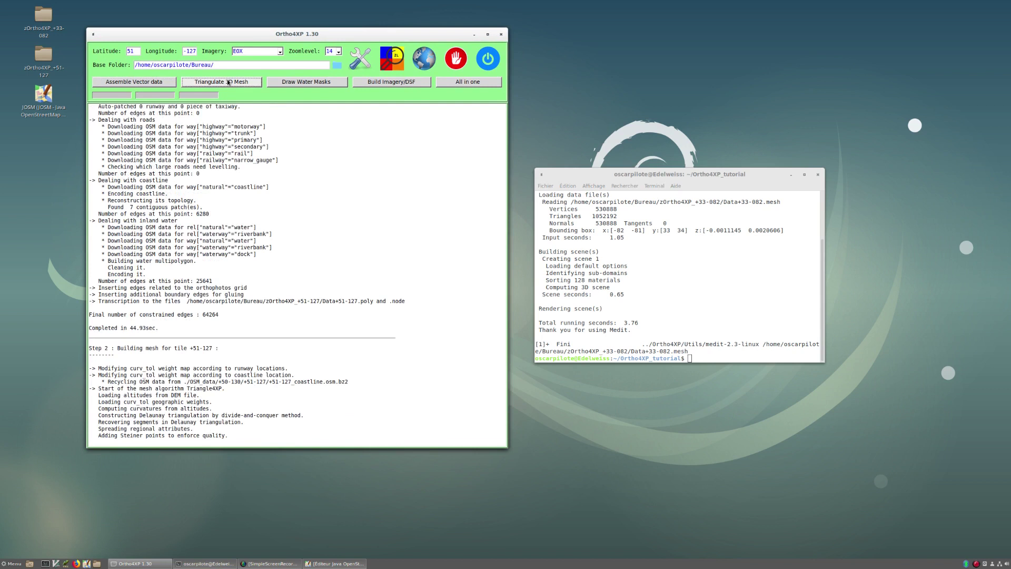
Recall the earlier medit command in the terminal, now pointing at Data+51-127.mesh
left_click(675, 266)
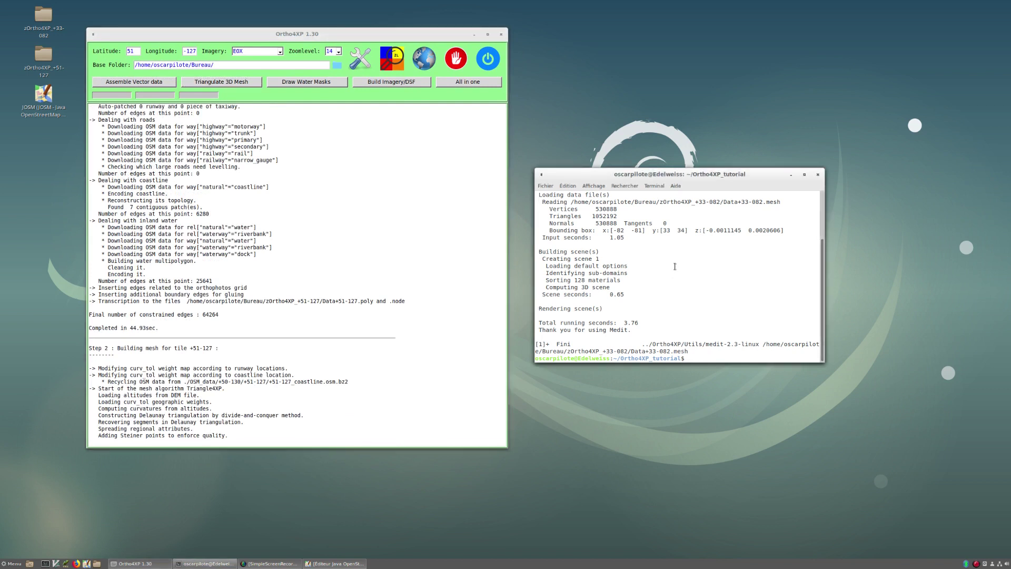
key("Up")
key("Up")
key("Down")
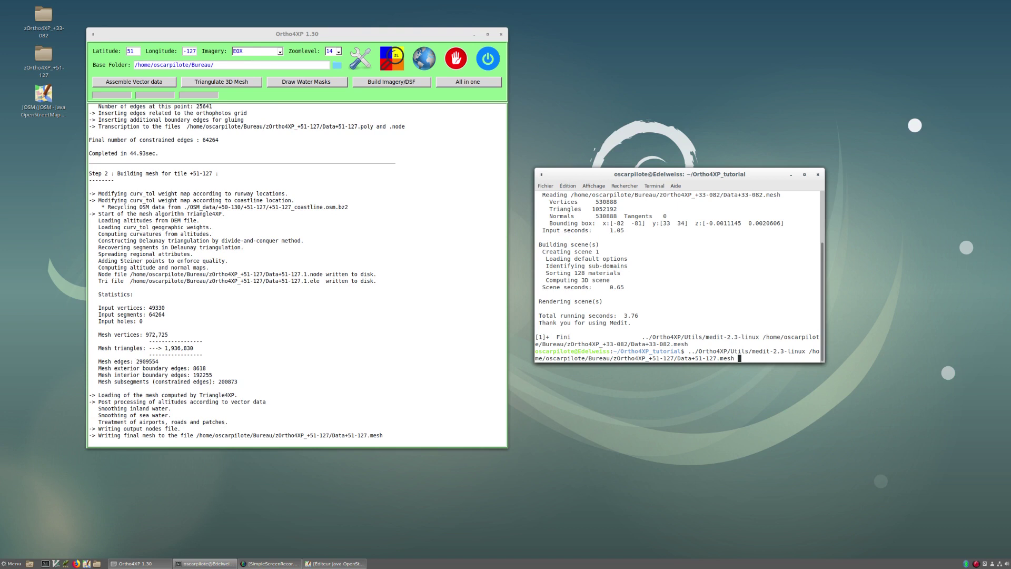
Open Data+51-127.mesh in Medit and switch it to Shading render mode
key("Return")
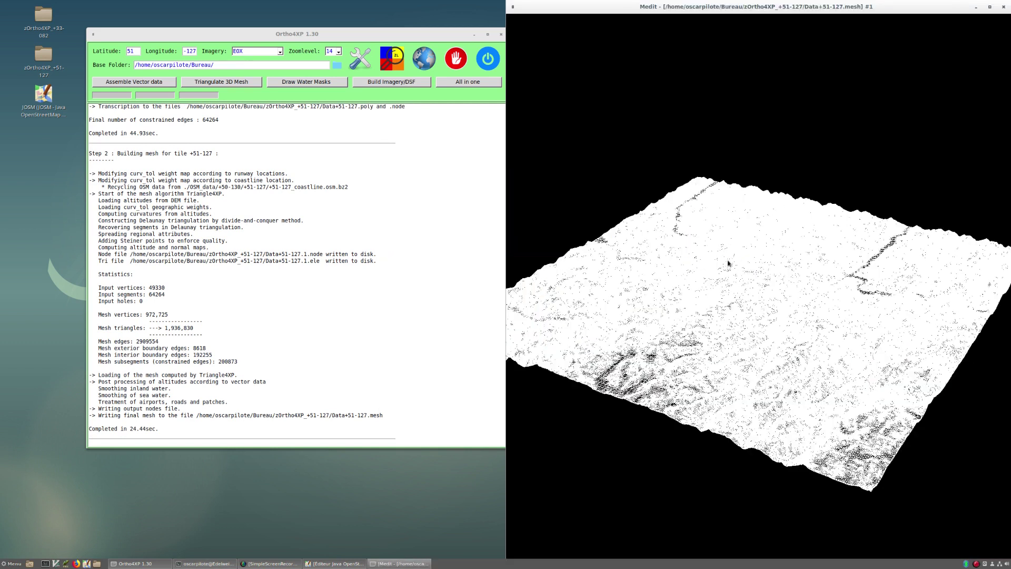
right_click(729, 263)
mouse_move(744, 276)
left_click(805, 305)
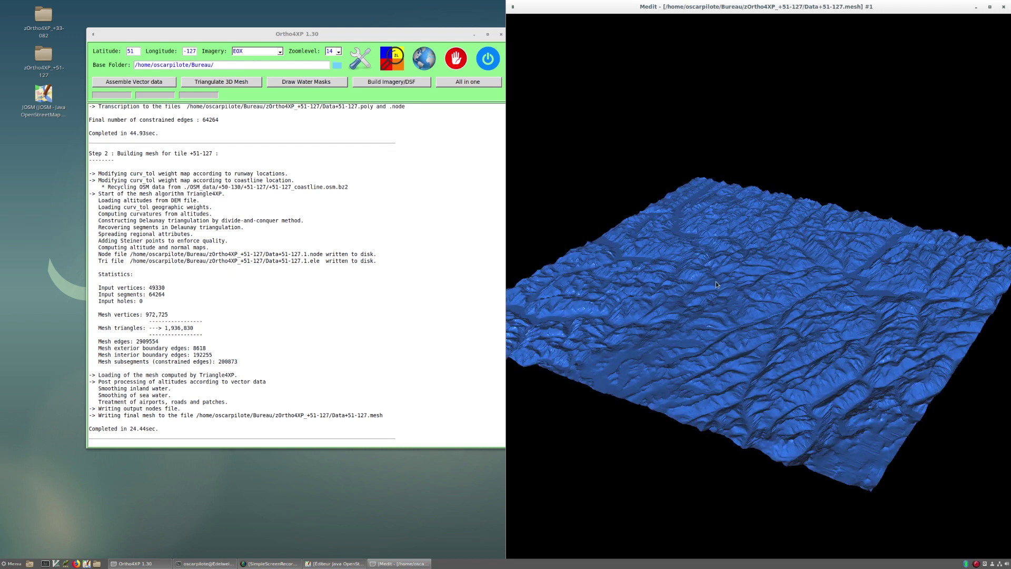
Tilt the mesh to a top-down view and zoom in on the red water patches
left_click_drag(739, 258, 747, 336)
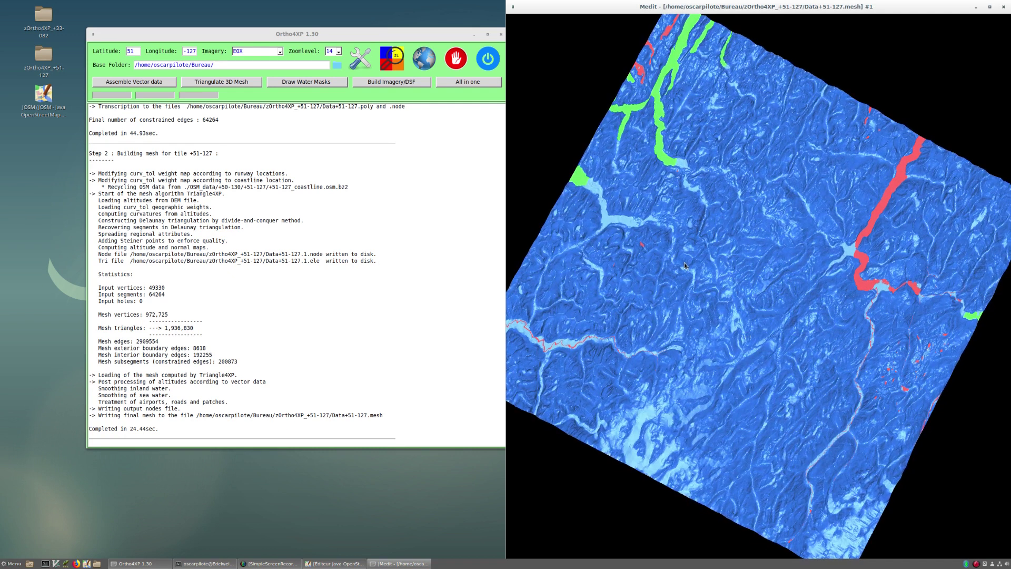
scroll(683, 261, "up", 5)
scroll(684, 261, "up", 8)
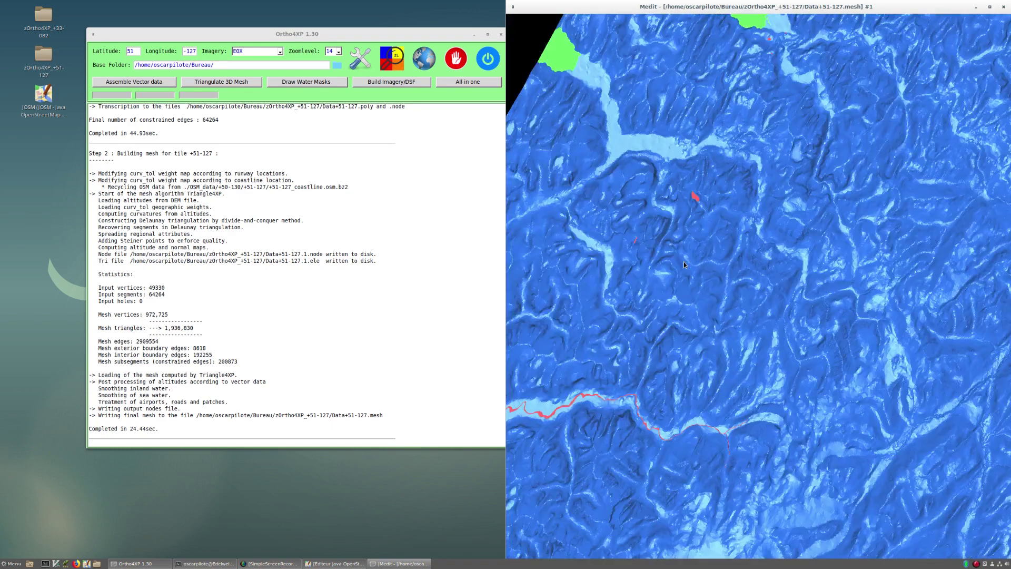
scroll(683, 261, "up", 8)
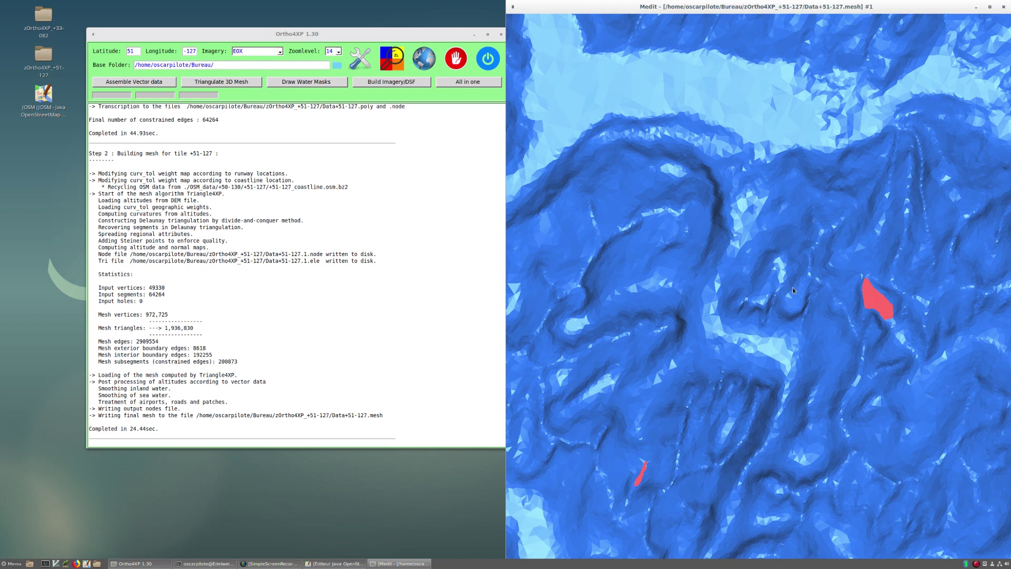
mouse_move(792, 286)
left_mouse_down()
mouse_move(804, 294)
mouse_move(795, 286)
left_mouse_up()
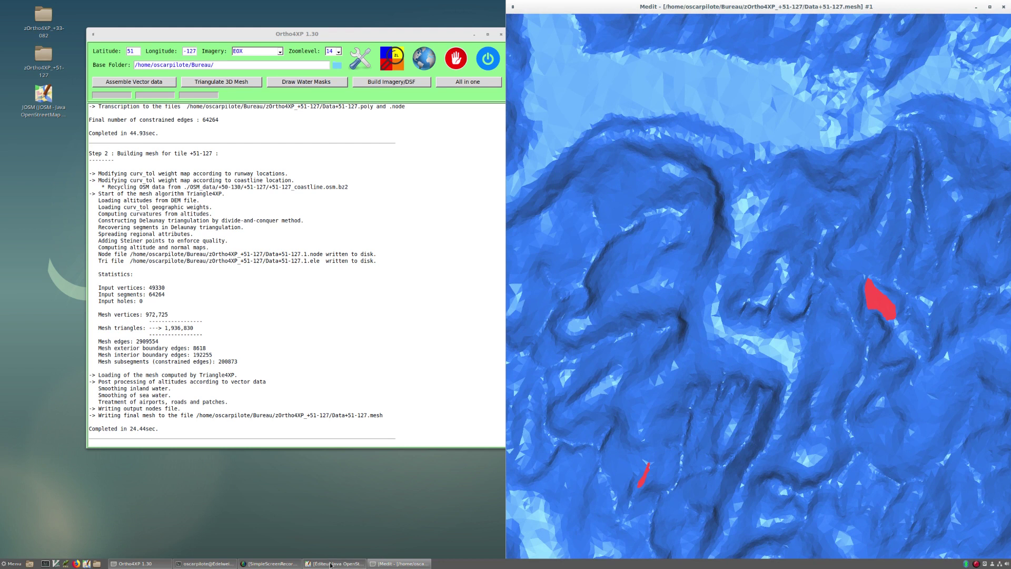
mouse_move(331, 565)
Check the Ortho4XP_tutorial/OSM_data/+50-130/+51-127 folder in the file manager
left_click(342, 565)
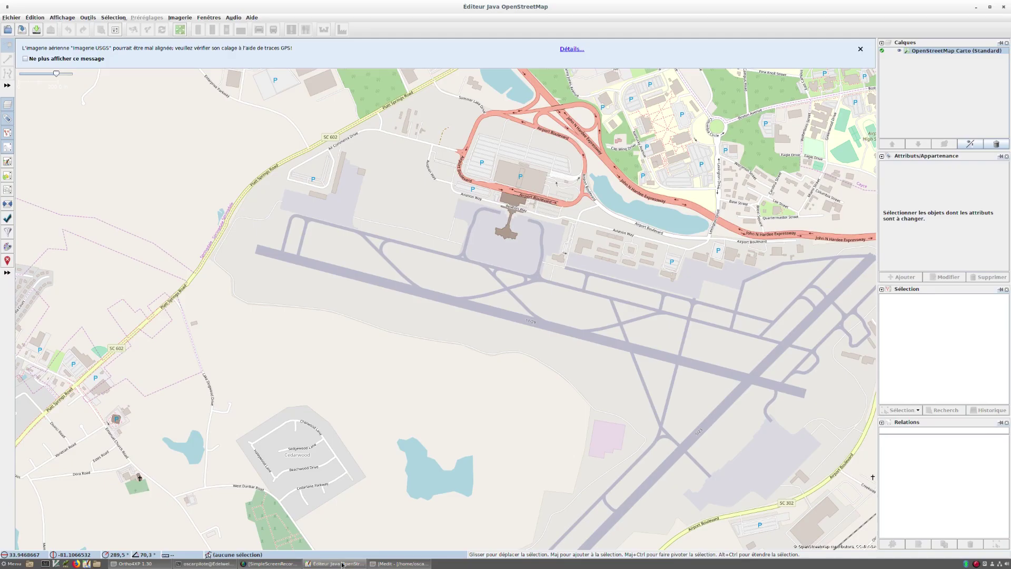
left_click(11, 17)
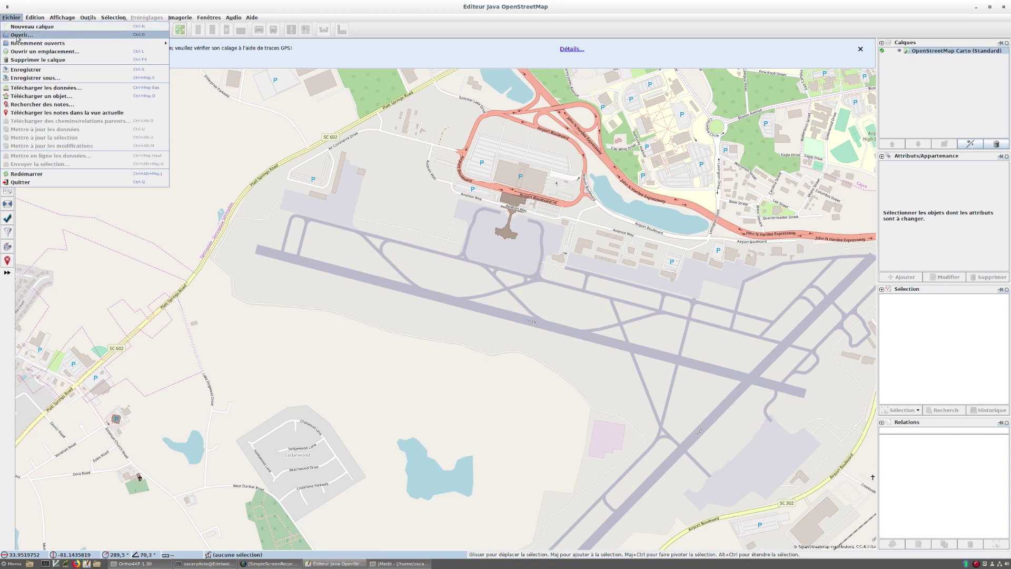
left_click(122, 474)
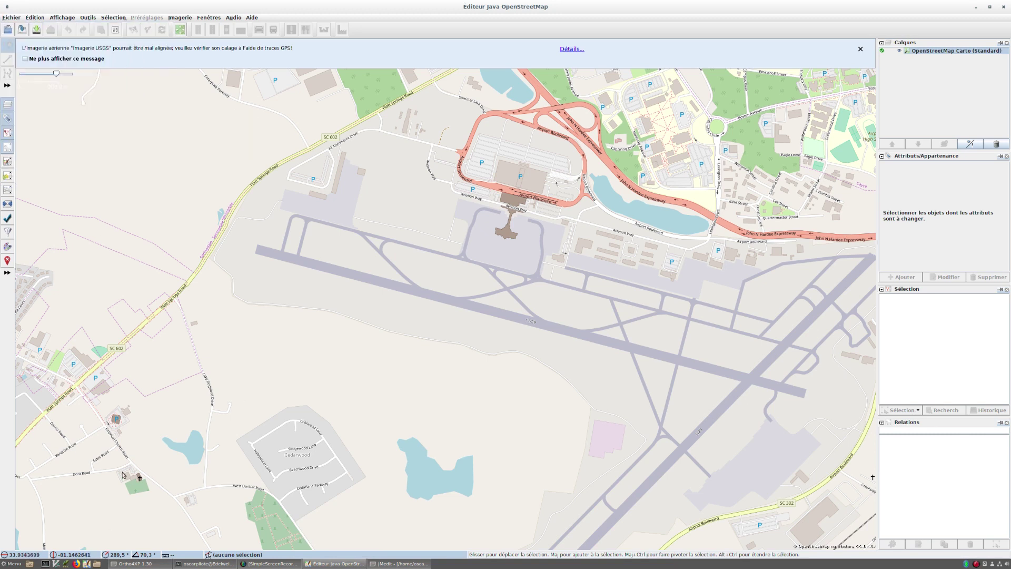
left_click(96, 563)
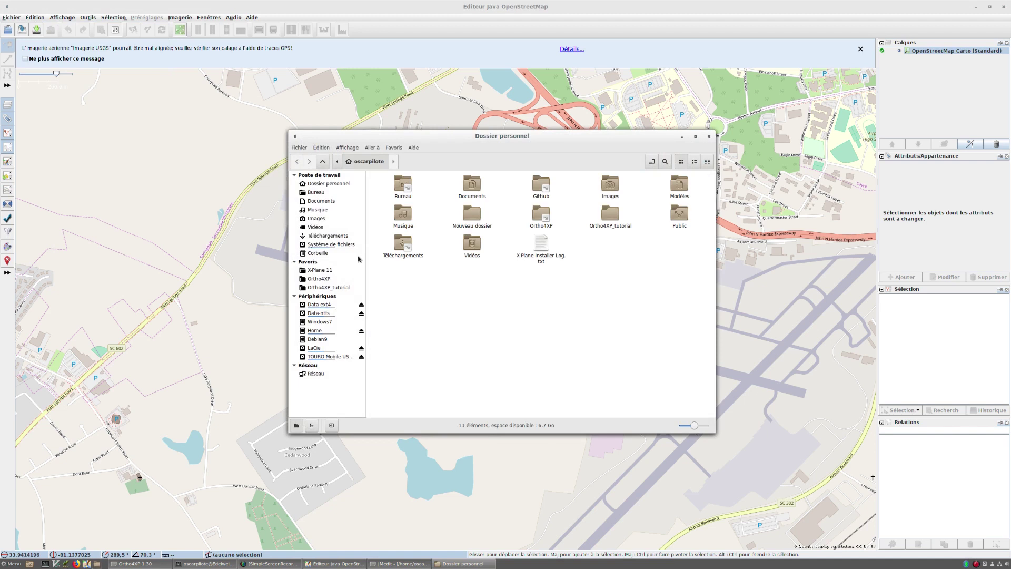
double_click(630, 217)
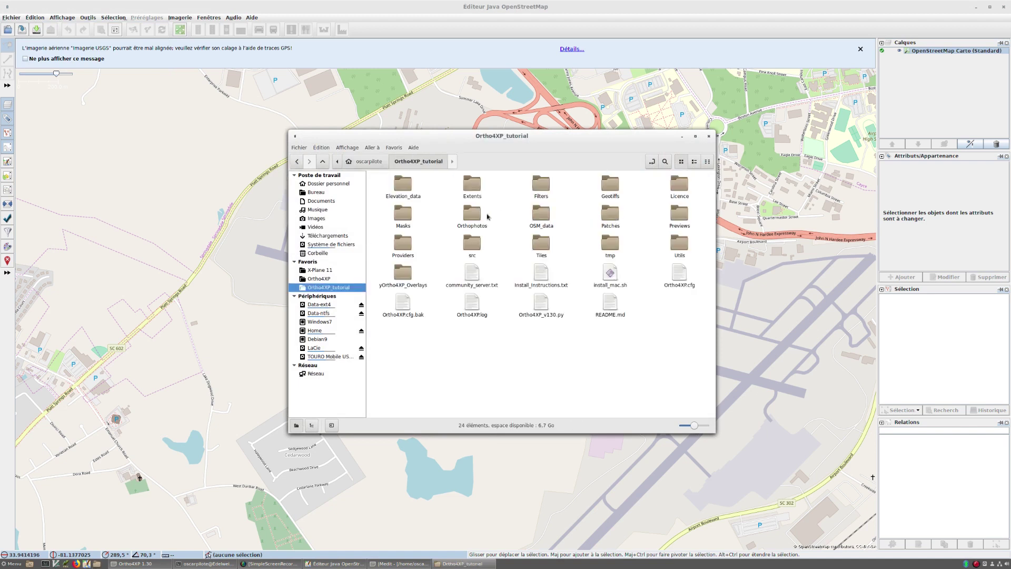
double_click(542, 215)
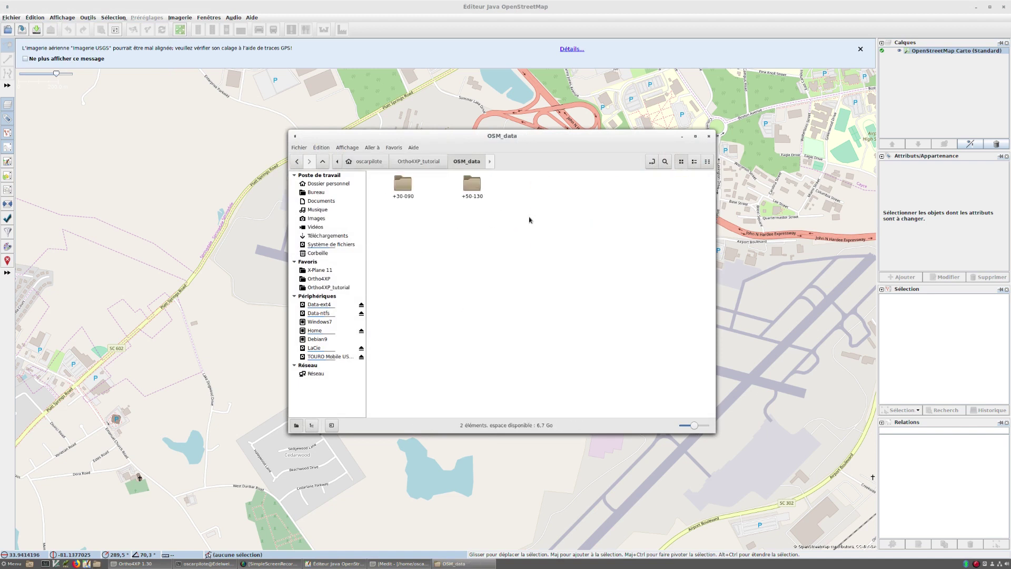
double_click(471, 189)
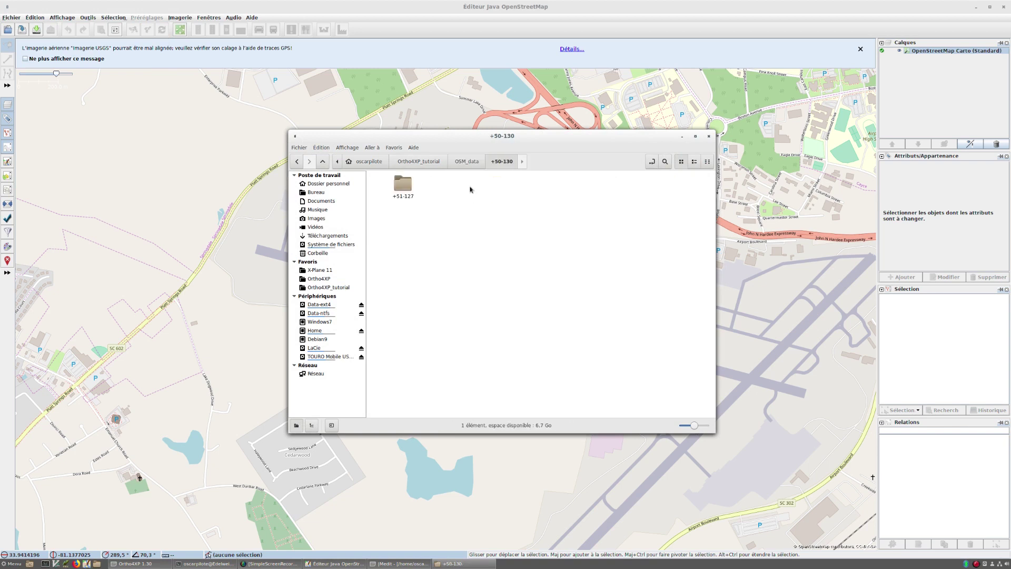
double_click(400, 185)
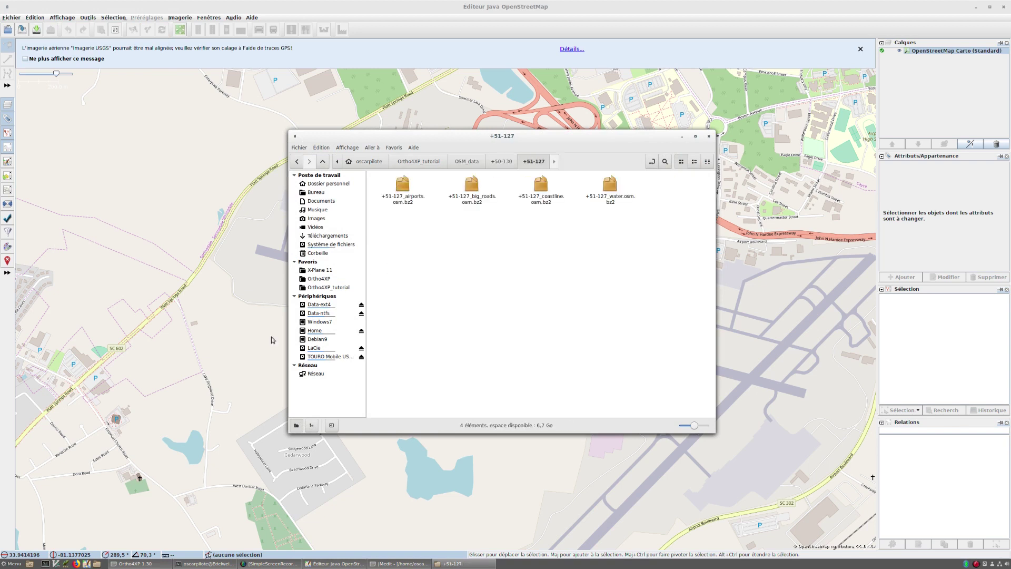
Load +51-127_water.osm.bz2 from OSM_data/+50-130/+51-127 into JOSM
left_click(213, 395)
left_click(11, 17)
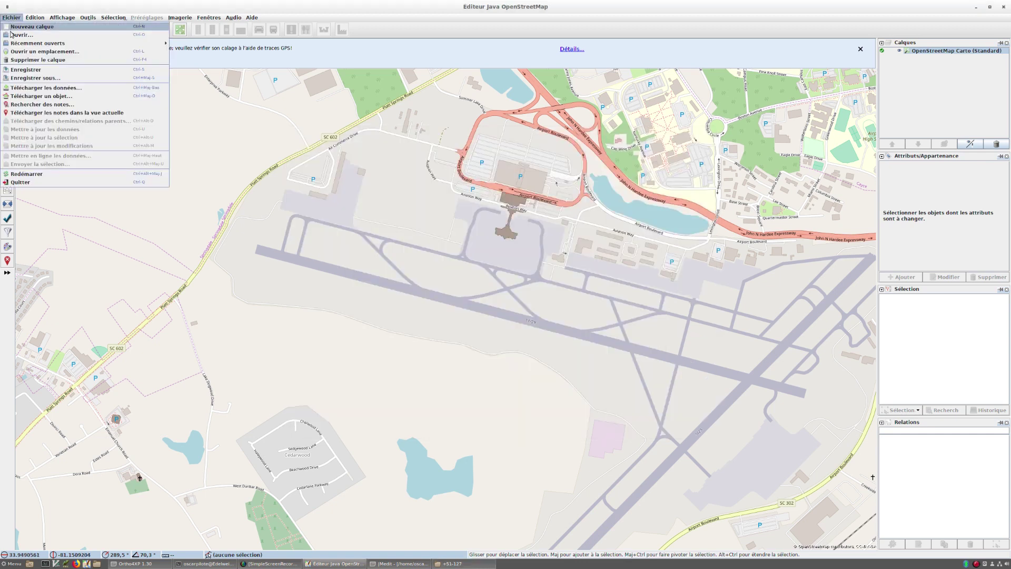
left_click(27, 35)
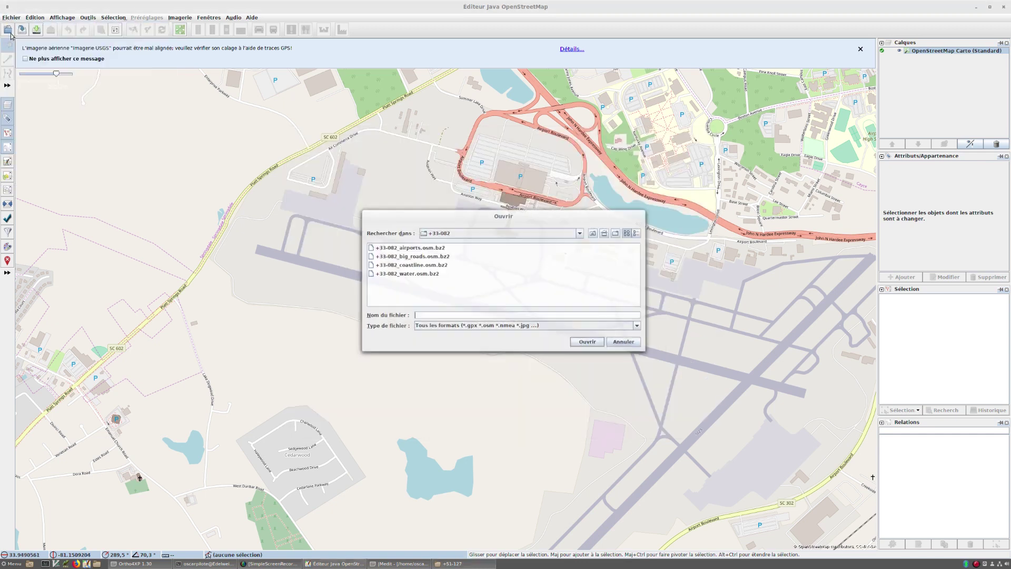
left_click(592, 234)
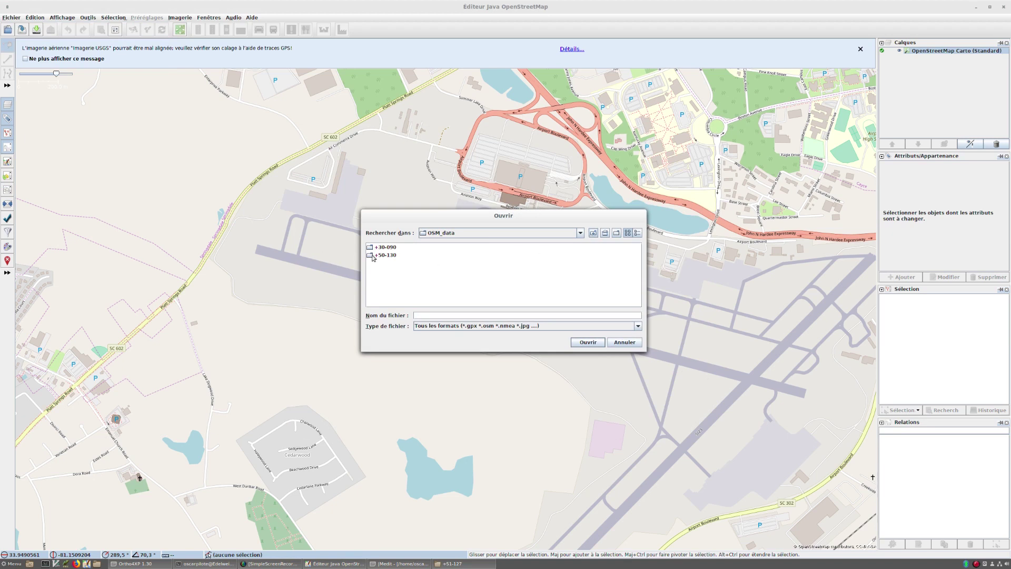
double_click(385, 255)
double_click(383, 248)
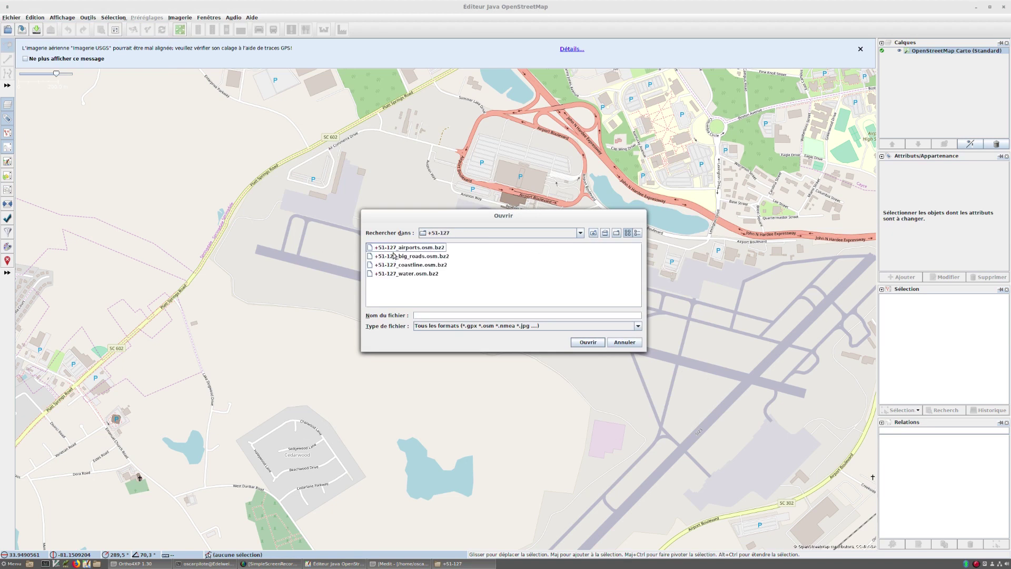
double_click(403, 273)
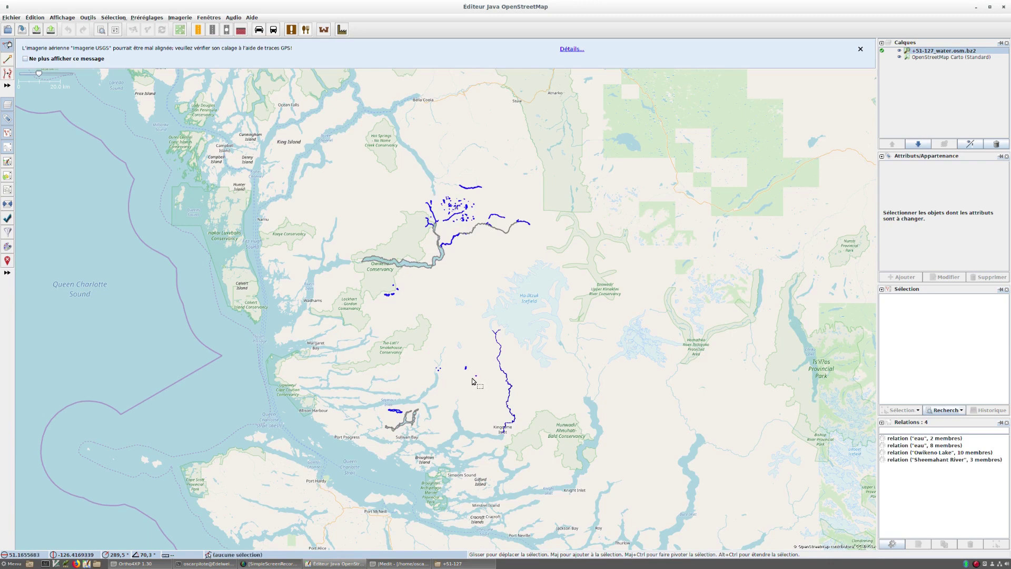
Zoom in on the two small loaded lakes and bring up the Imagerie menu
scroll(473, 381, "up", 5)
scroll(472, 381, "up", 2)
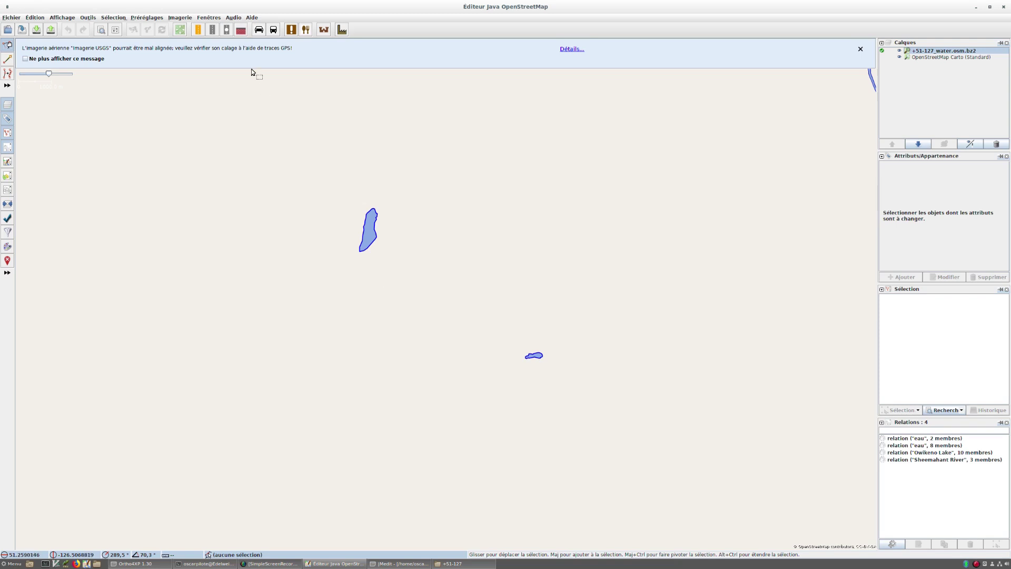
left_click(184, 19)
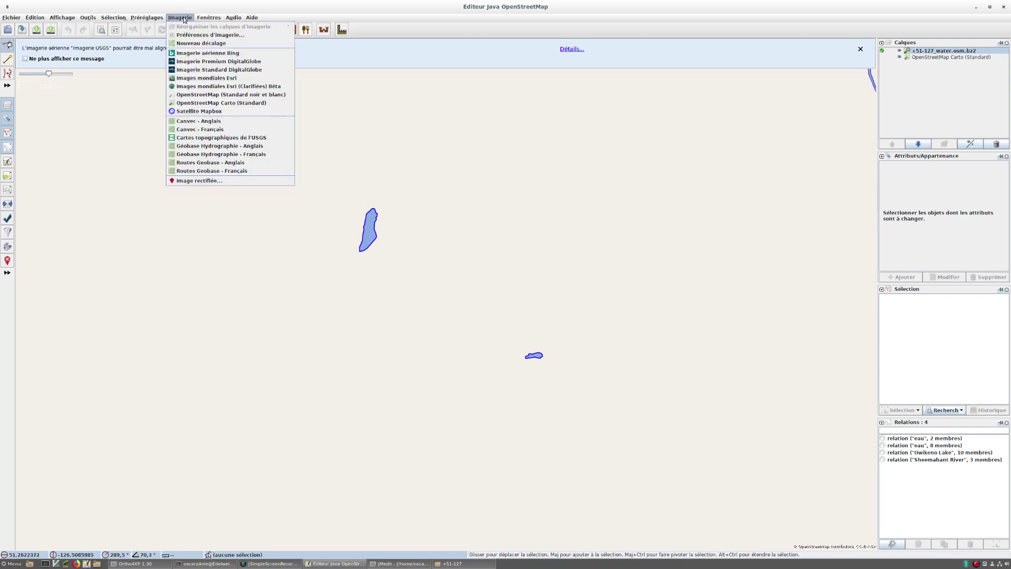
Add the Géobase Hydrographie - Anglais background and zoom in
left_click(216, 150)
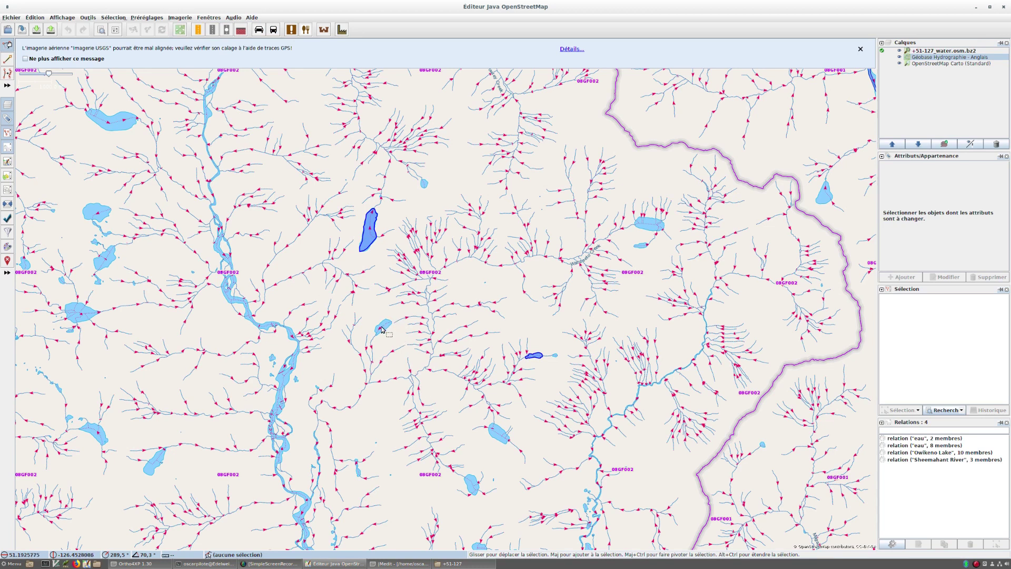
scroll(385, 331, "up", 2)
scroll(385, 332, "up", 2)
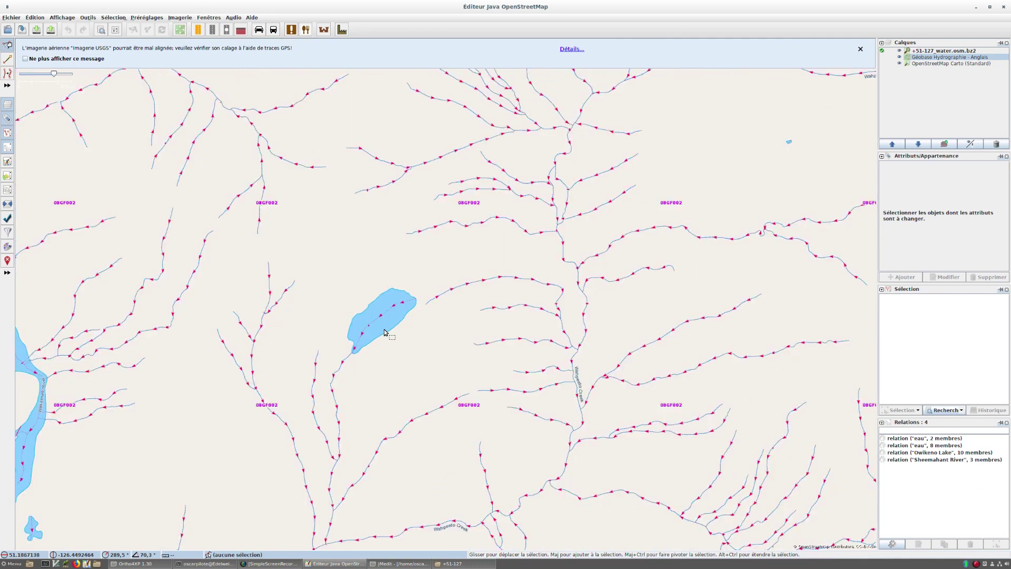
Add Bing aerial imagery at about 45% opacity and zoom onto the lake
left_click(177, 19)
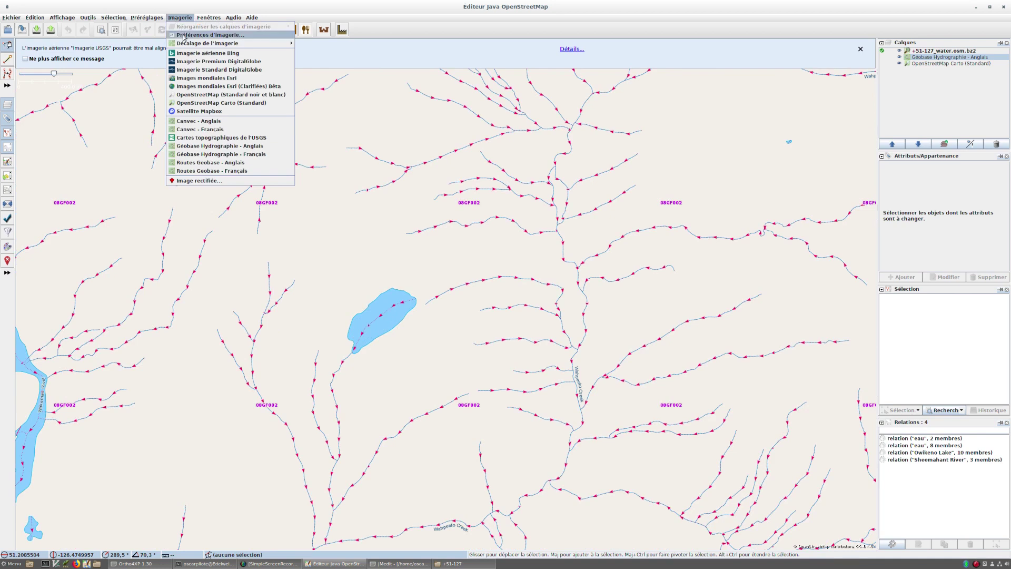
left_click(185, 55)
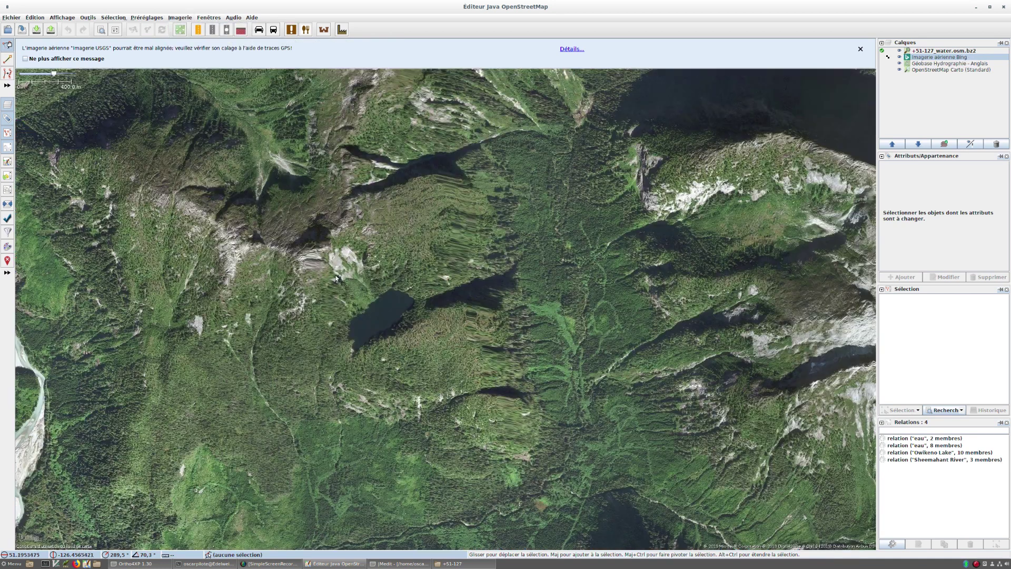
left_click(970, 143)
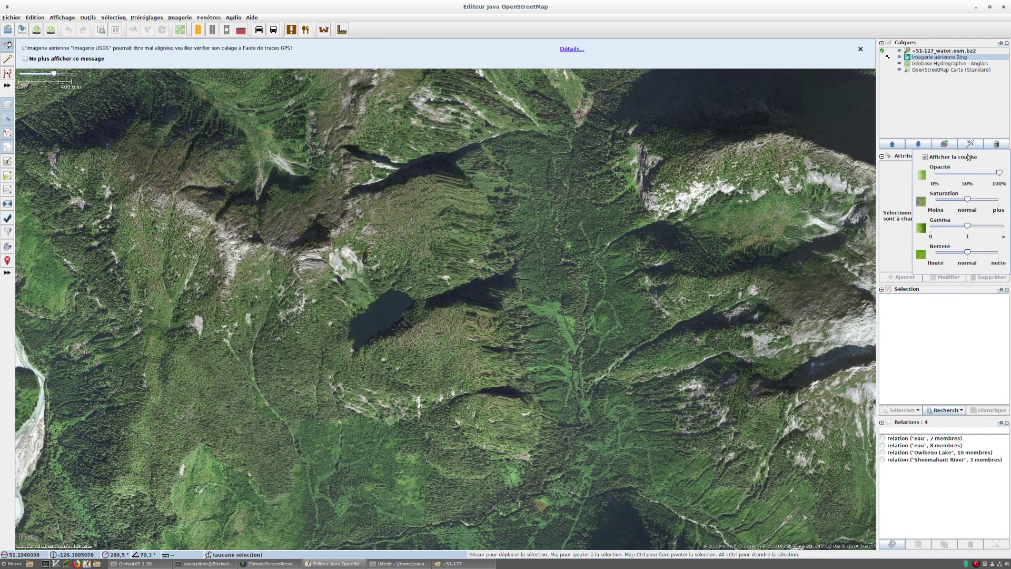
mouse_move(999, 173)
left_mouse_down()
mouse_move(960, 174)
mouse_move(1005, 173)
left_mouse_up()
scroll(363, 332, "up", 4)
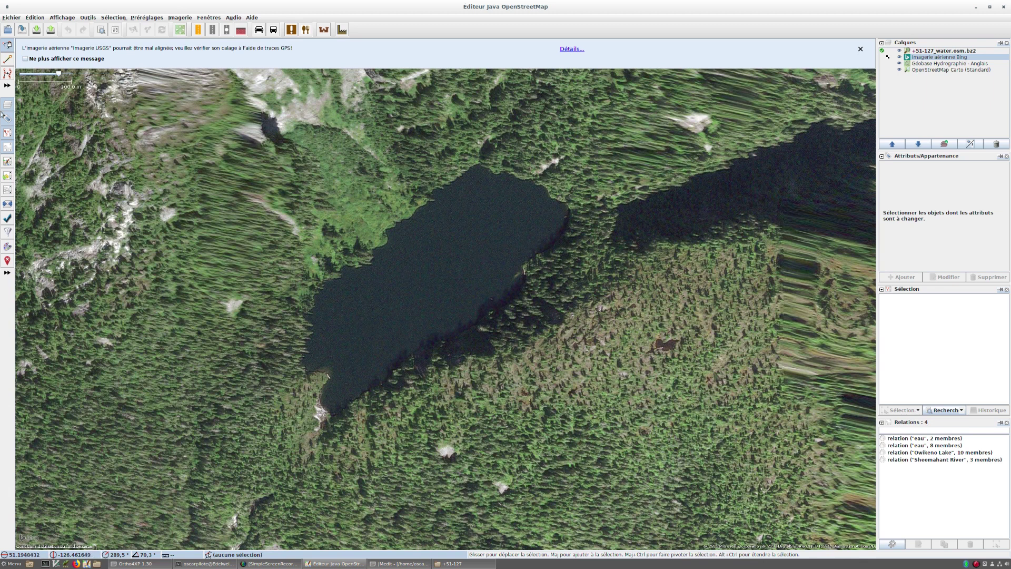
Start tracing the lake outline along its south, east and north shores
left_click(8, 59)
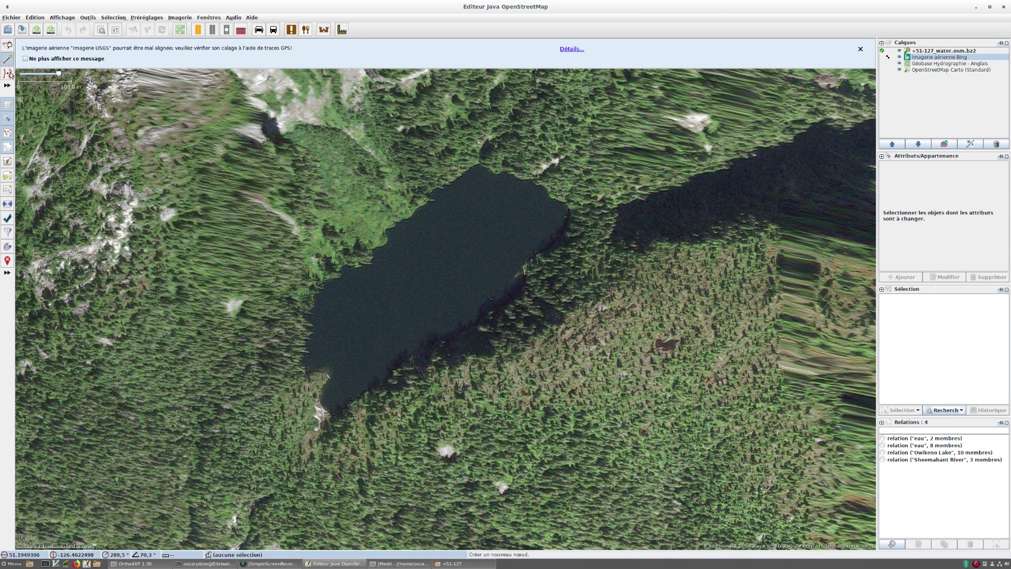
left_click(344, 409)
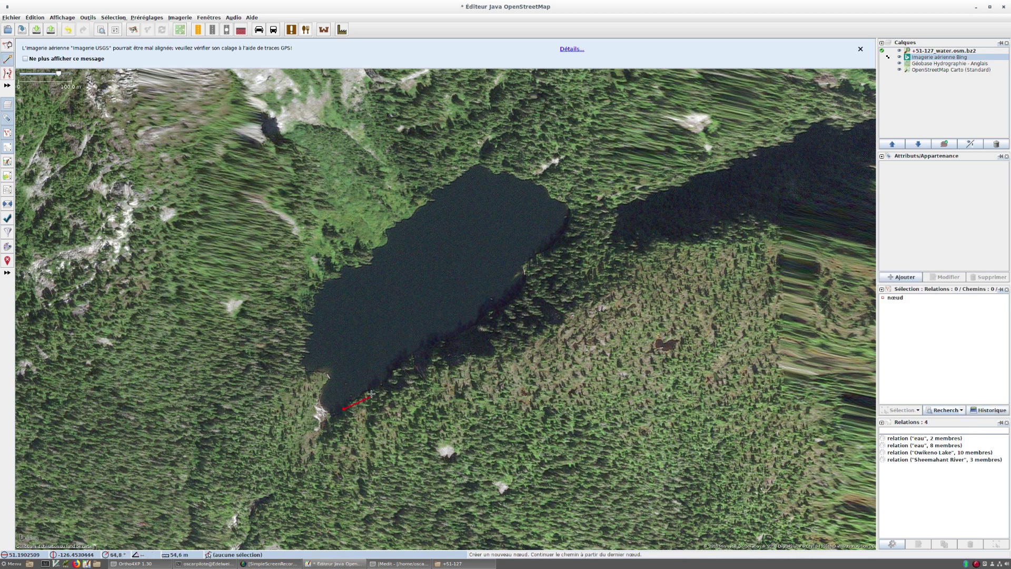
left_click(378, 385)
left_click(410, 356)
left_click(466, 331)
left_click(512, 300)
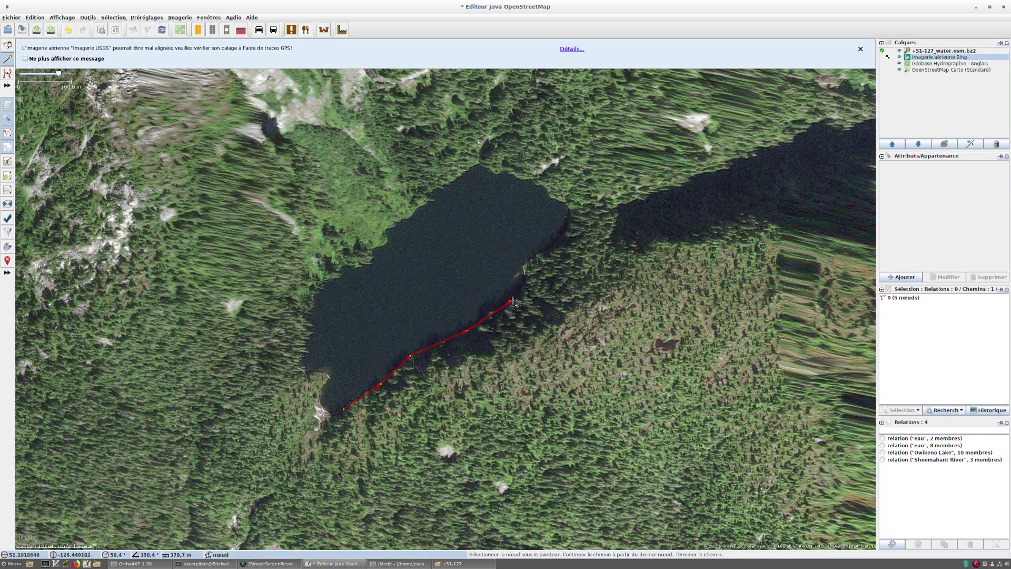
left_click(524, 286)
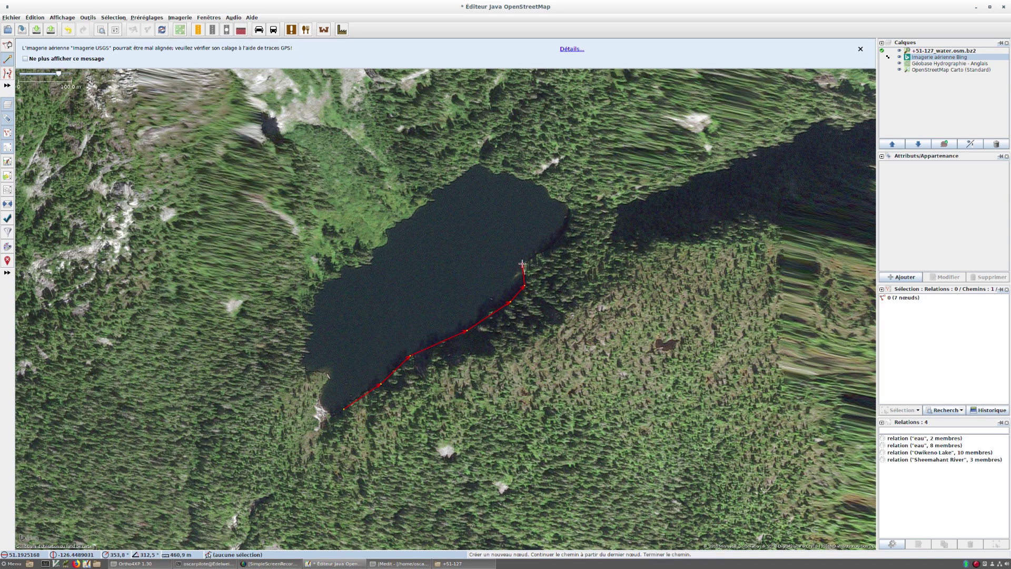
left_click(558, 241)
left_click(570, 219)
left_click(567, 202)
left_click(532, 178)
left_click(478, 166)
left_click(431, 192)
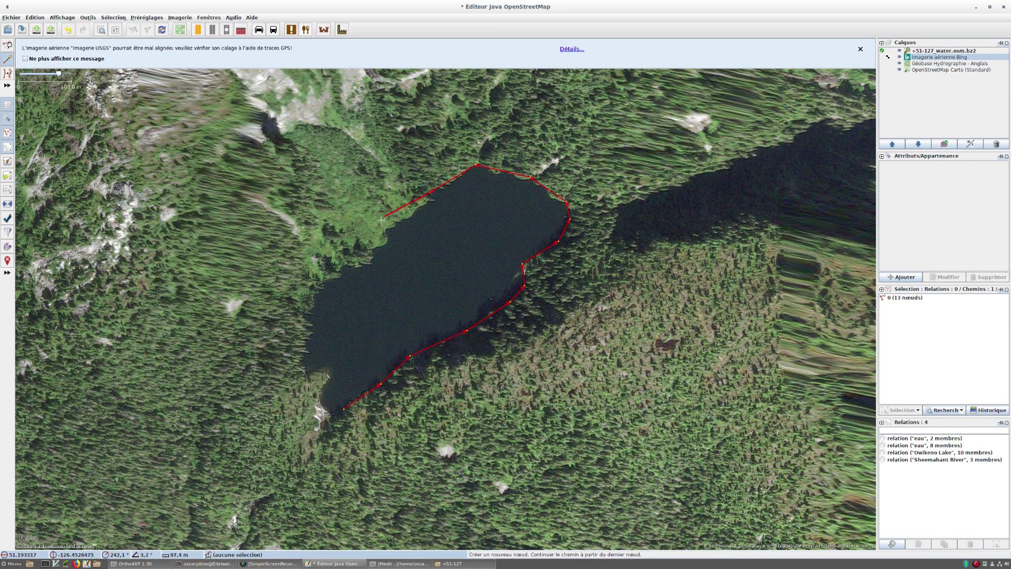
left_click(386, 228)
Trace the west and southwest shores back to the start, closing the 26-node lake way
left_click(387, 244)
left_click(376, 248)
left_click(374, 262)
left_click(344, 267)
left_click(340, 274)
left_click(319, 282)
left_click(309, 312)
left_click(300, 361)
left_click(307, 371)
left_click(327, 374)
left_click(321, 396)
left_click(327, 412)
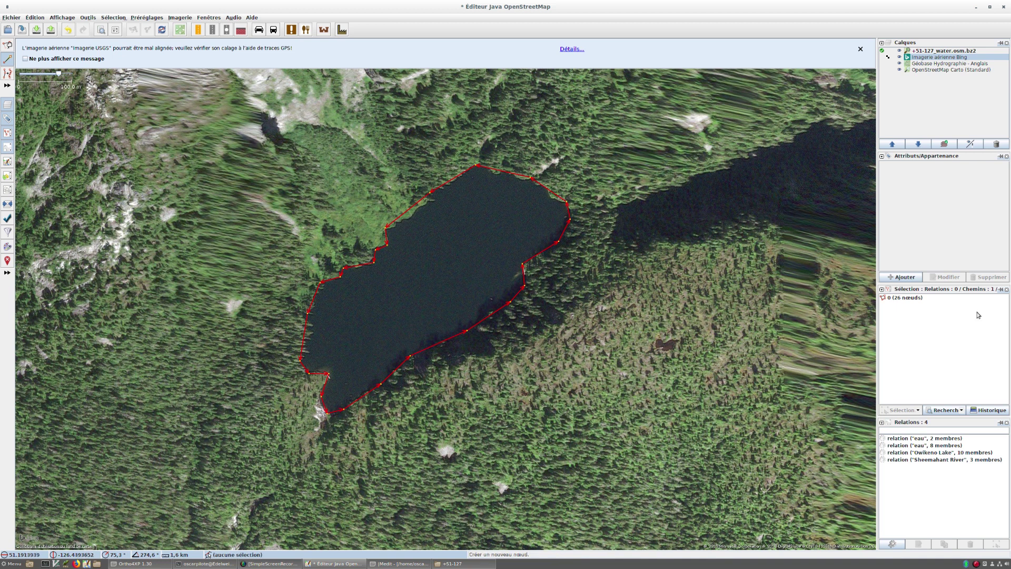
left_click(902, 277)
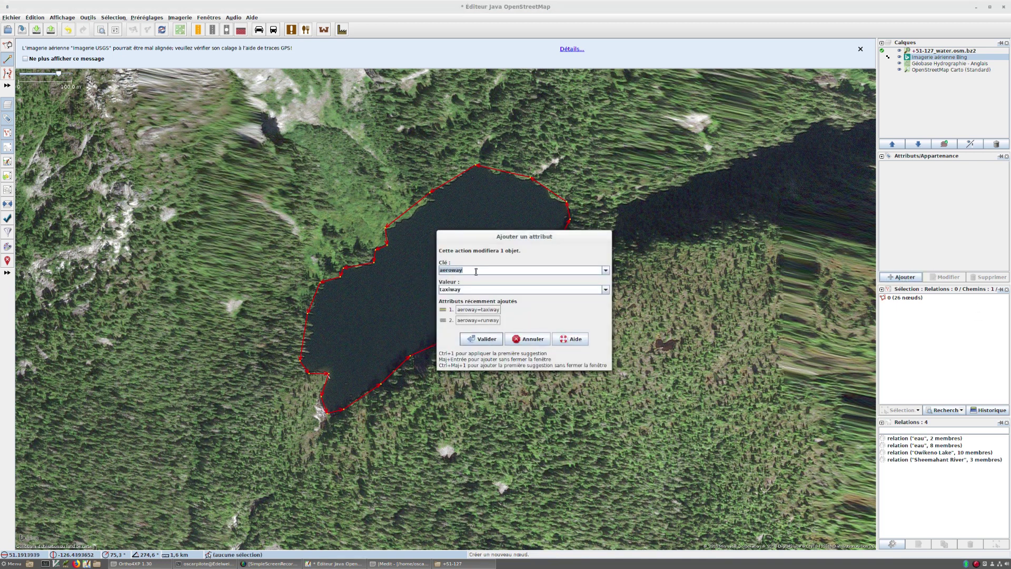
Add the tag natural=water to the traced lake way and save the file via Enregistrer
type("natural")
key("Tab")
type("wat")
key("Return")
left_click(489, 338)
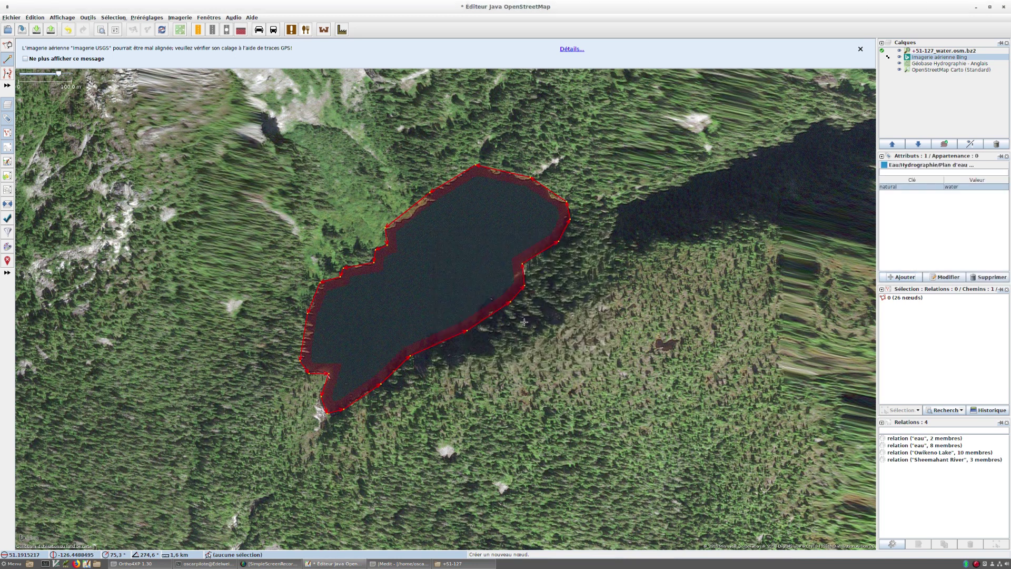
left_click(11, 18)
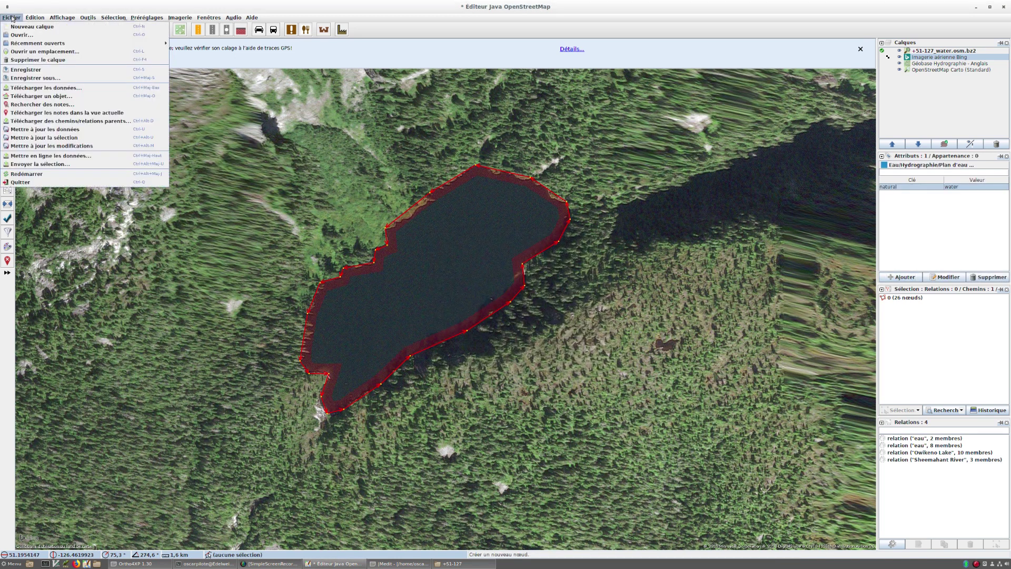
left_click(28, 70)
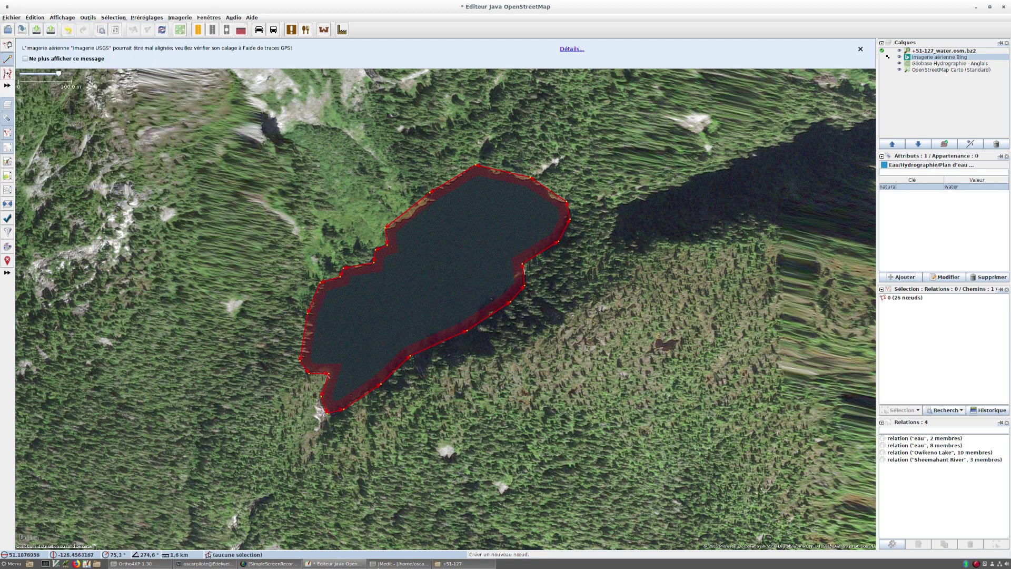
Rebuild tile +51-127's vector data (64298 constrained edges) and re-triangulate its 3D mesh
left_click(135, 564)
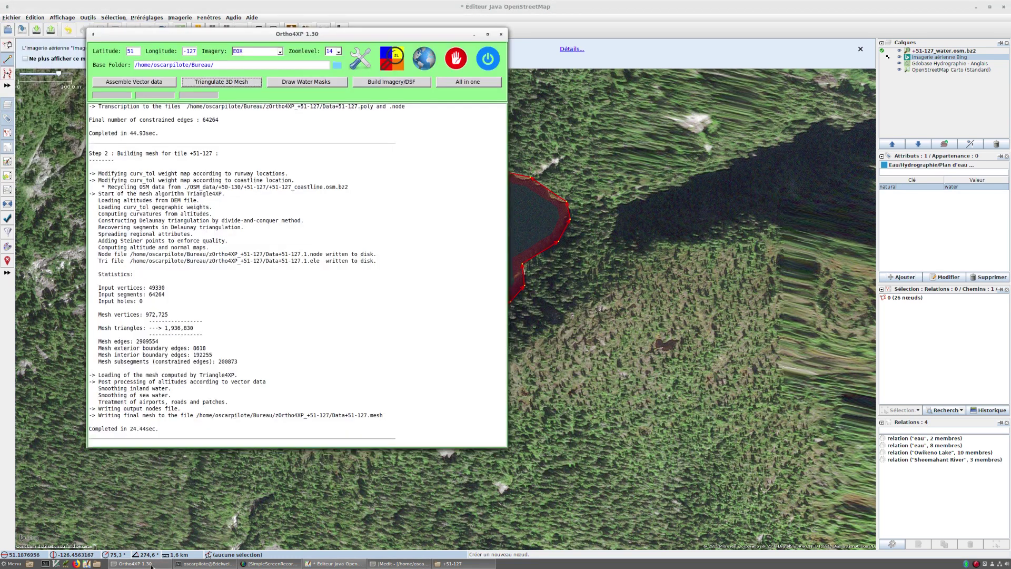
scroll(207, 178, "up", 3)
scroll(208, 178, "up", 15)
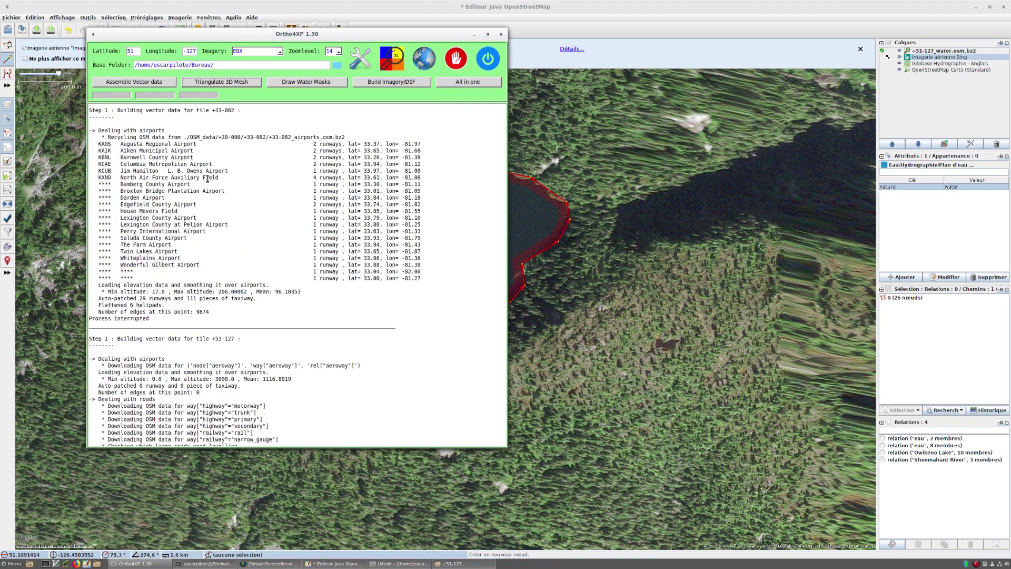
left_click(148, 83)
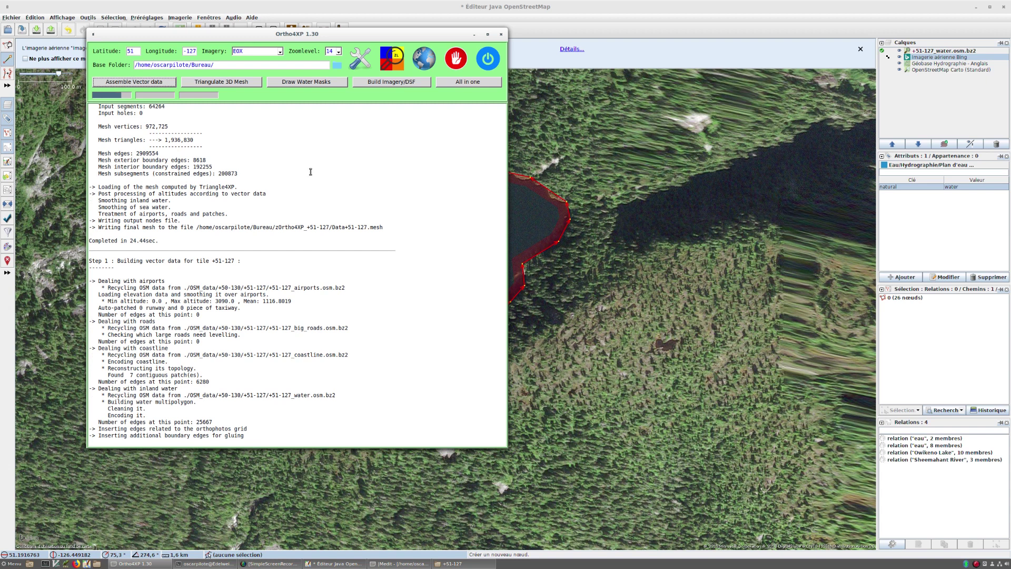
left_click(203, 80)
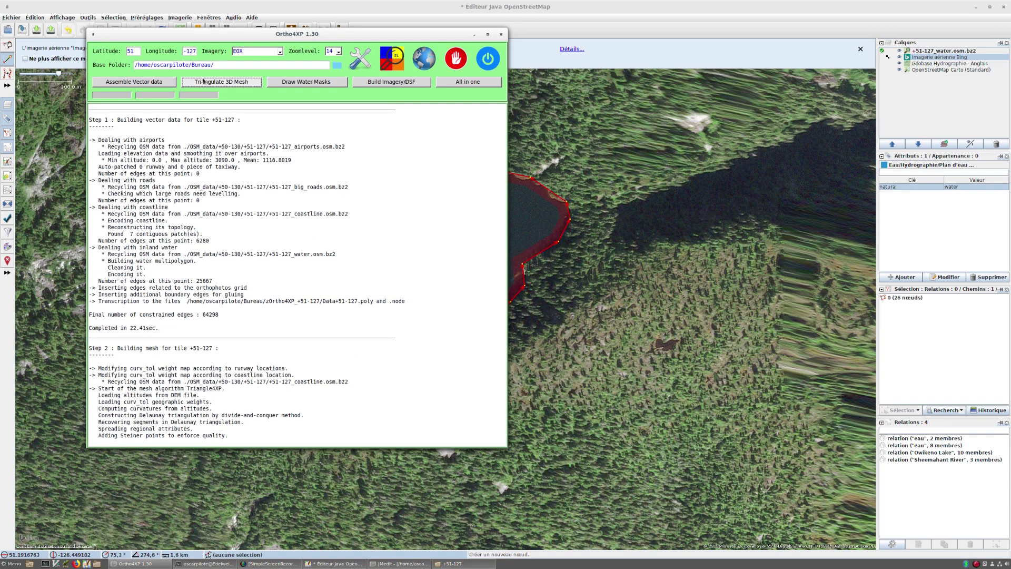
left_click(219, 565)
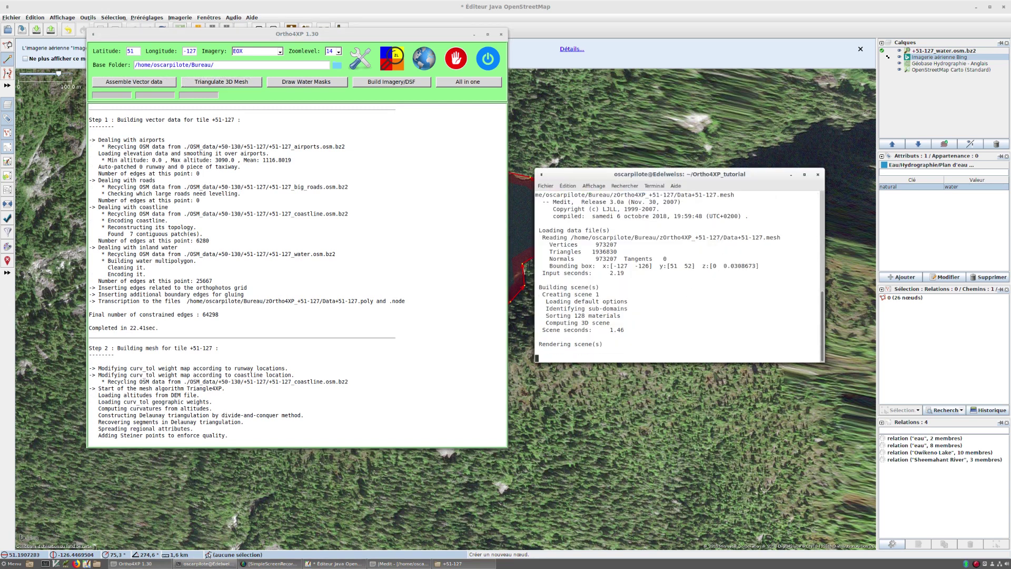
Send the old Medit viewer to the background and relaunch medit-2.3-linux on the rebuilt Data+51-127.mesh
key("ctrl+z")
type("bg")
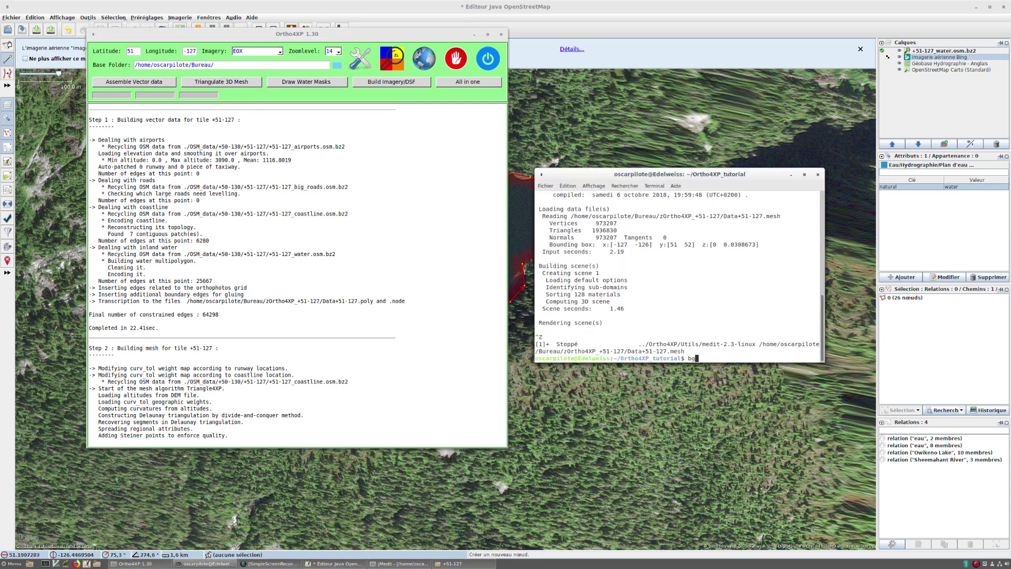
key("Return")
type("bg")
key("Up")
key("Up")
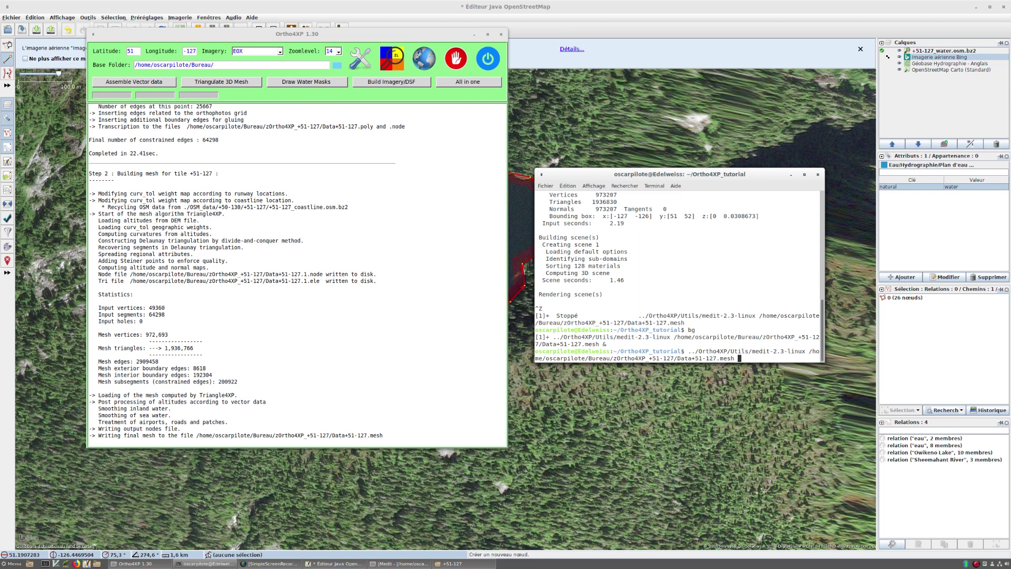
key("Return")
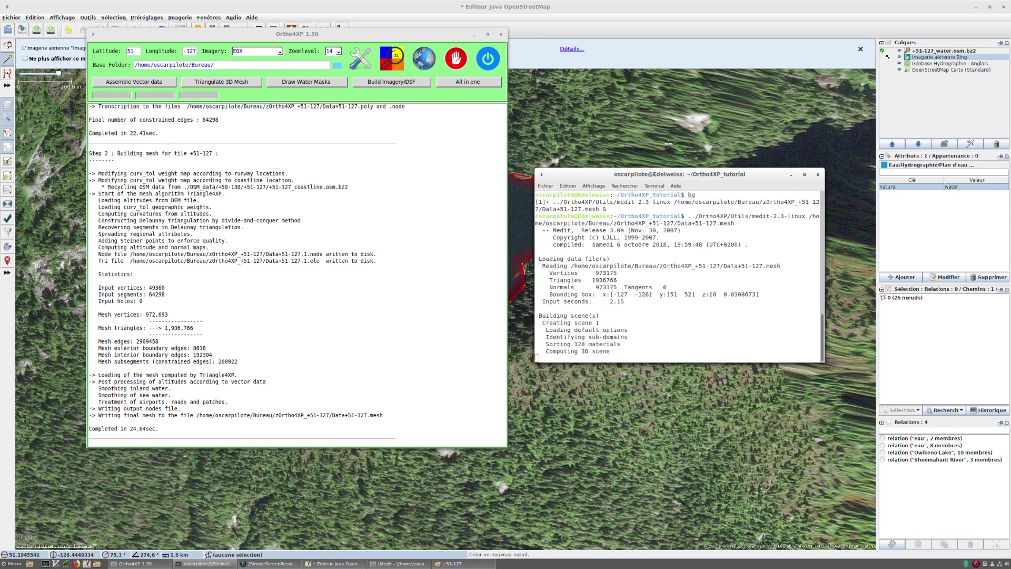
Place the new mesh on the left half beside the old view and render it shaded
left_click_drag(520, 164, 1, 199)
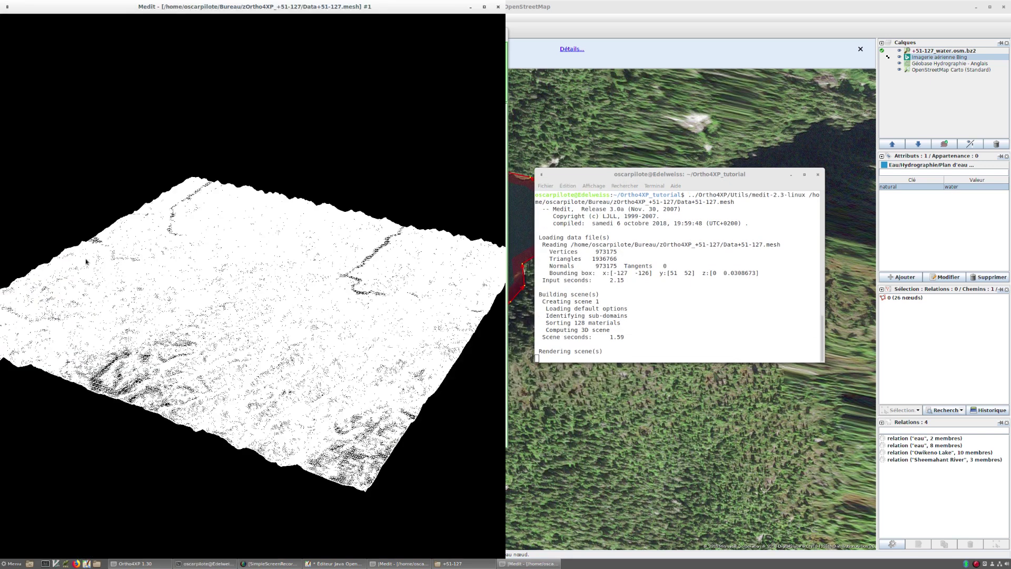
left_click(415, 564)
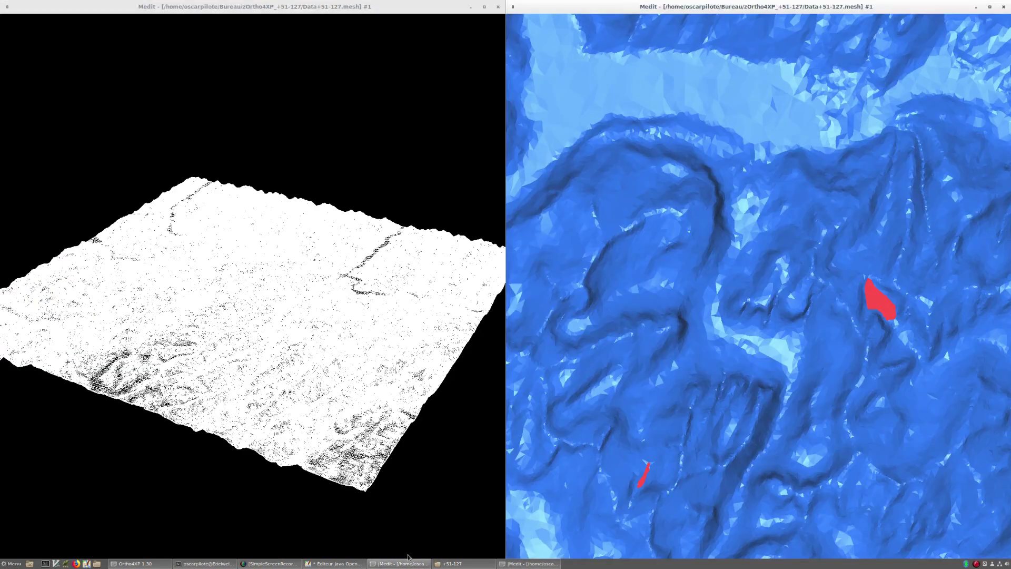
right_click(196, 248)
mouse_move(211, 264)
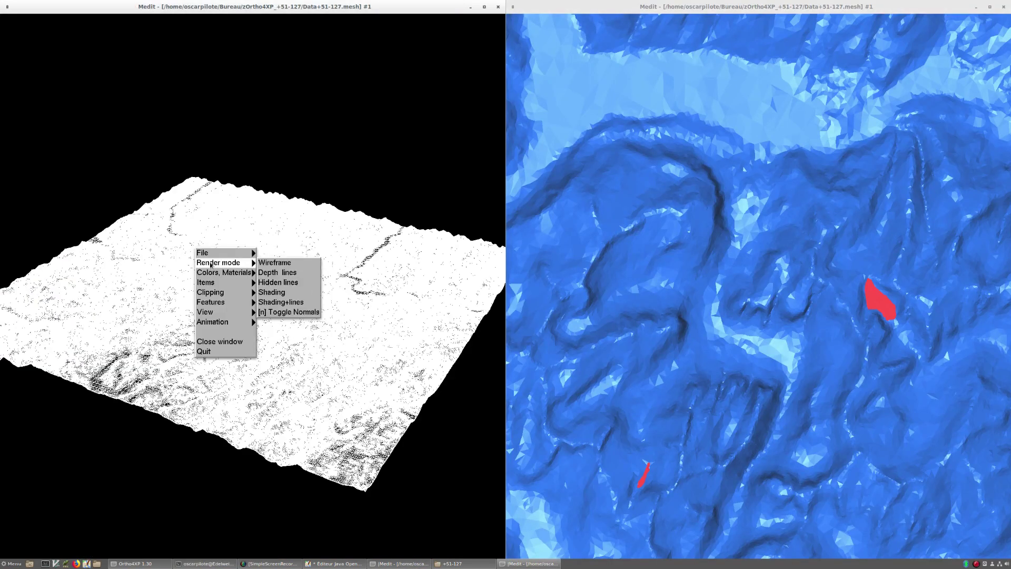
left_click(282, 296)
View the new mesh top-down with region colours, zoomed and tilted onto the red lake patch
left_click_drag(279, 238, 281, 309)
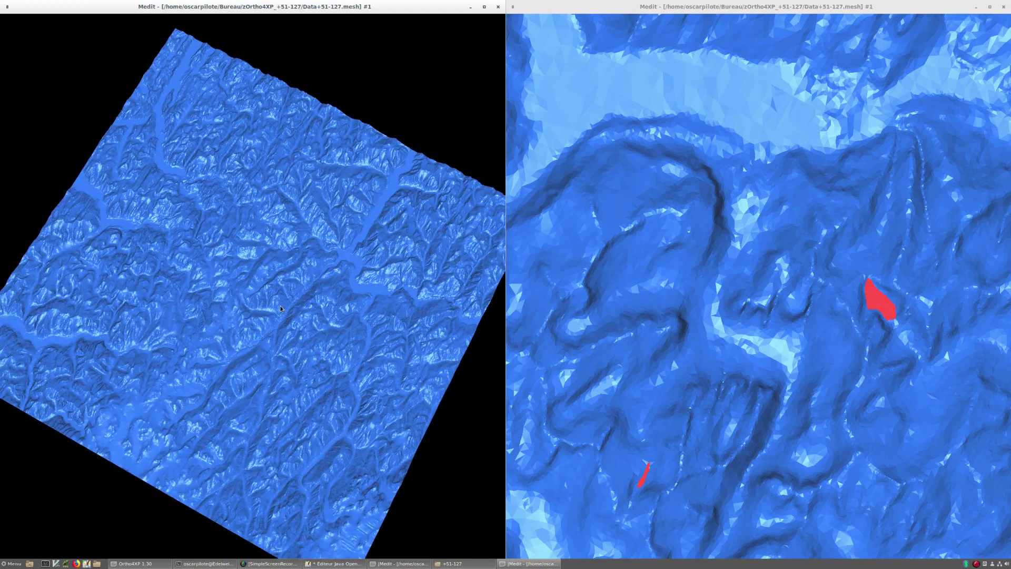
key("c")
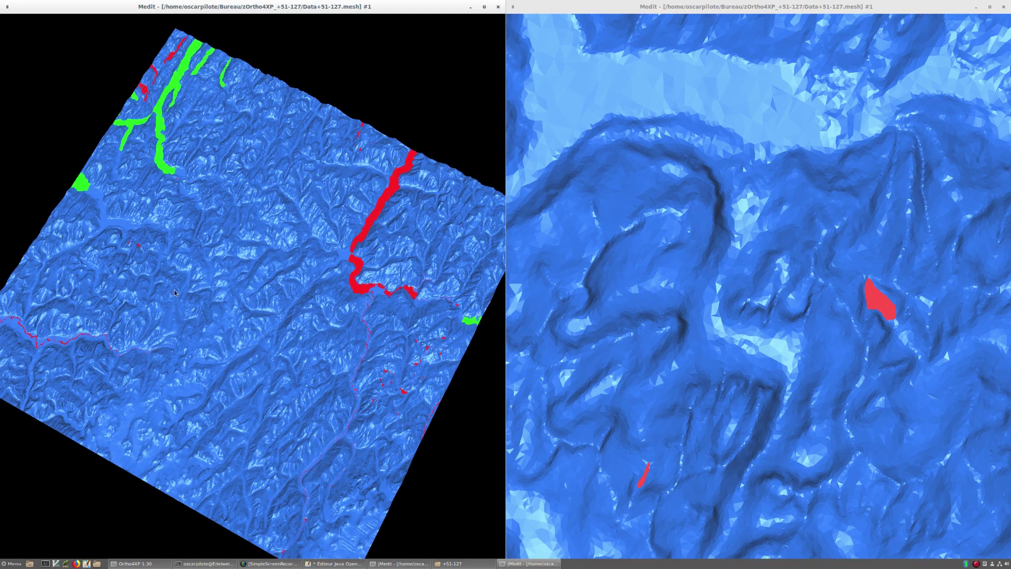
scroll(175, 293, "up", 10)
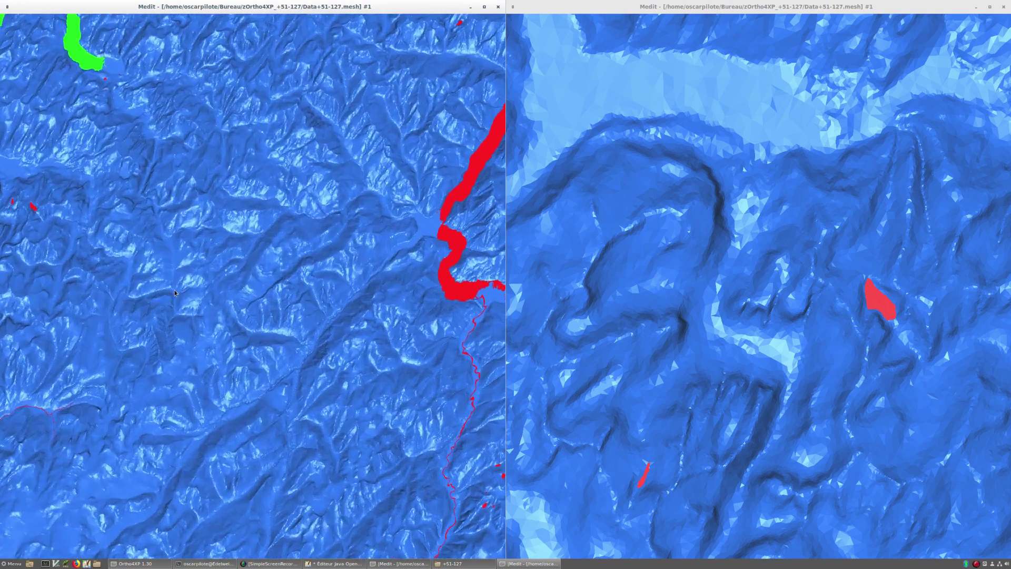
scroll(175, 293, "up", 10)
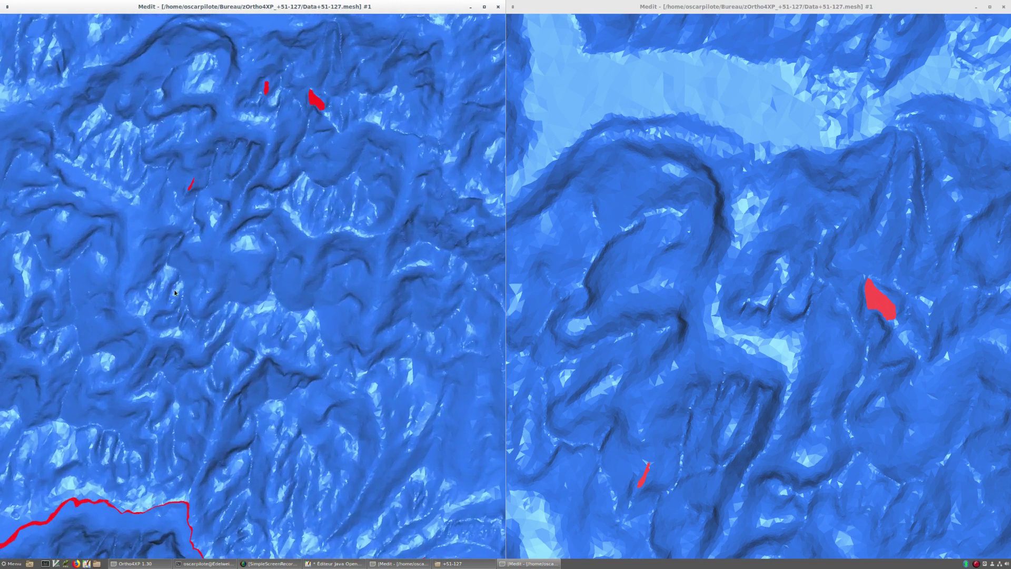
scroll(175, 293, "up", 5)
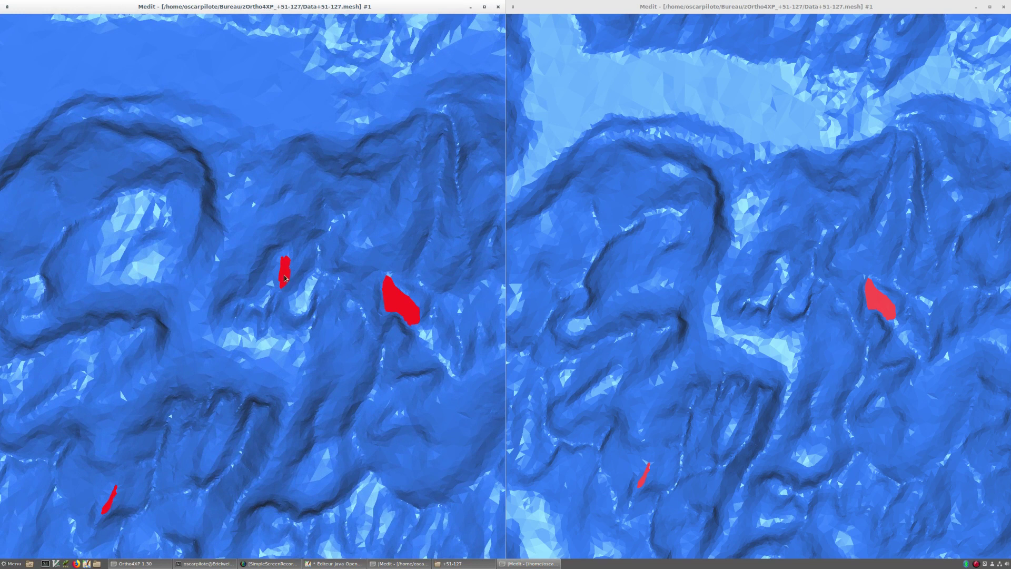
mouse_move(285, 283)
left_mouse_down()
mouse_move(288, 266)
mouse_move(286, 284)
left_mouse_up()
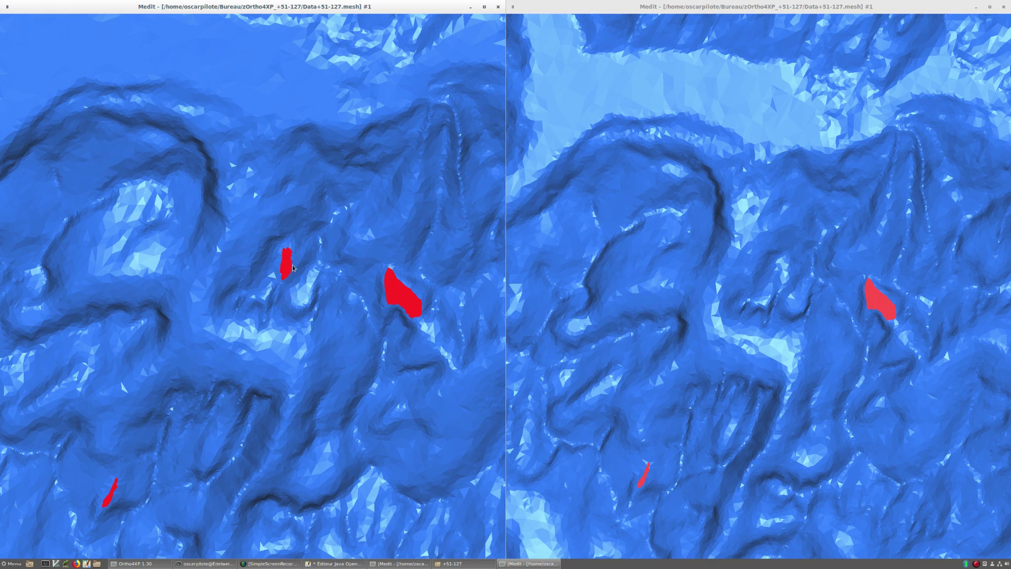
Close both Medit viewers and zoom the JOSM map out around the traced lake
left_click(496, 8)
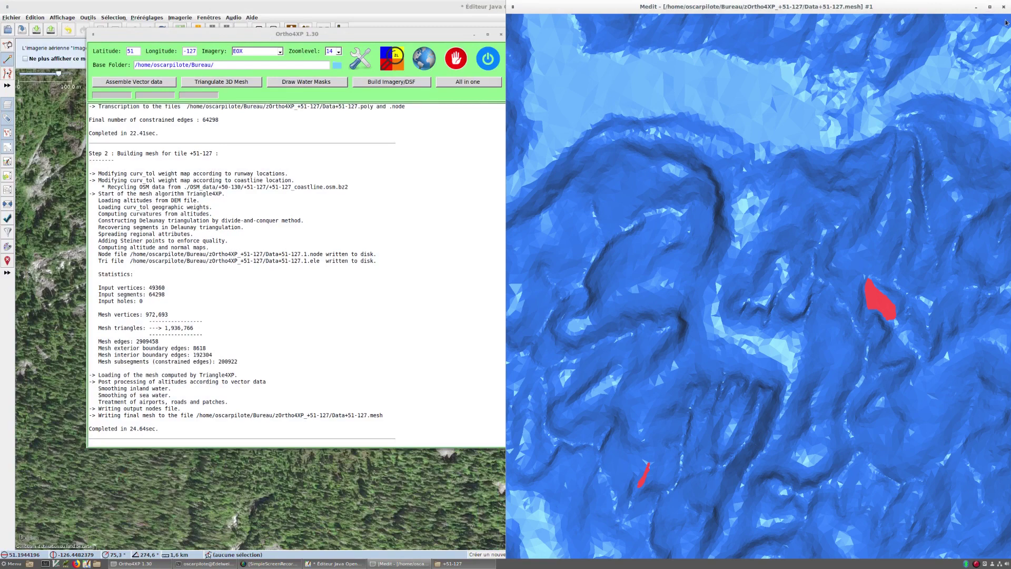
left_click(1004, 7)
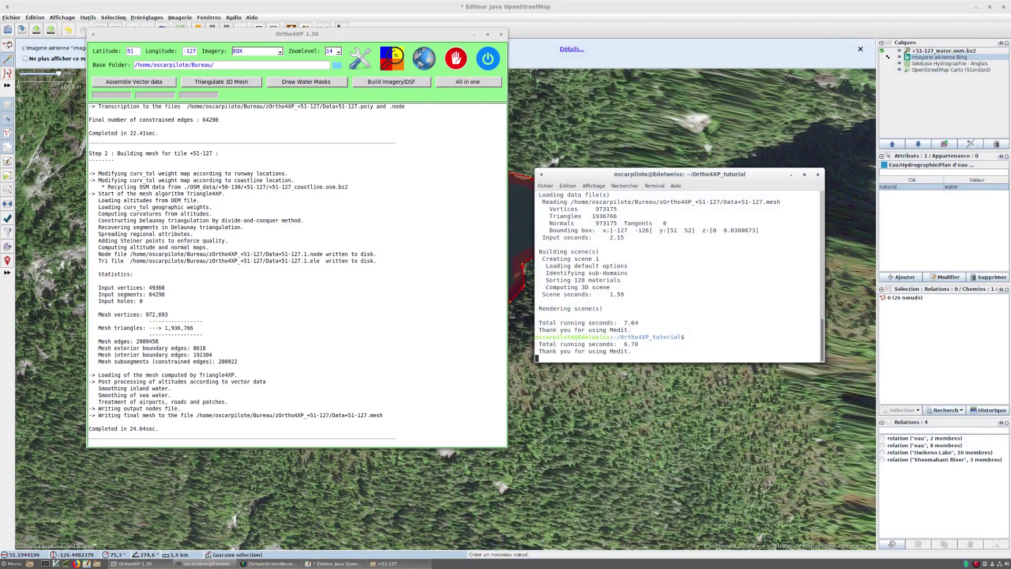
left_click(561, 443)
scroll(561, 444, "down", 5)
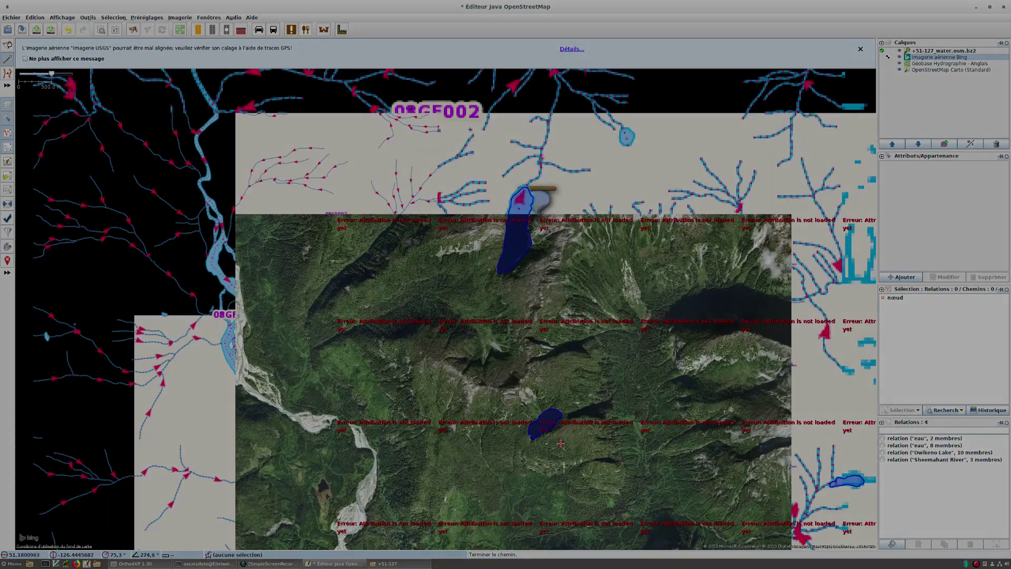